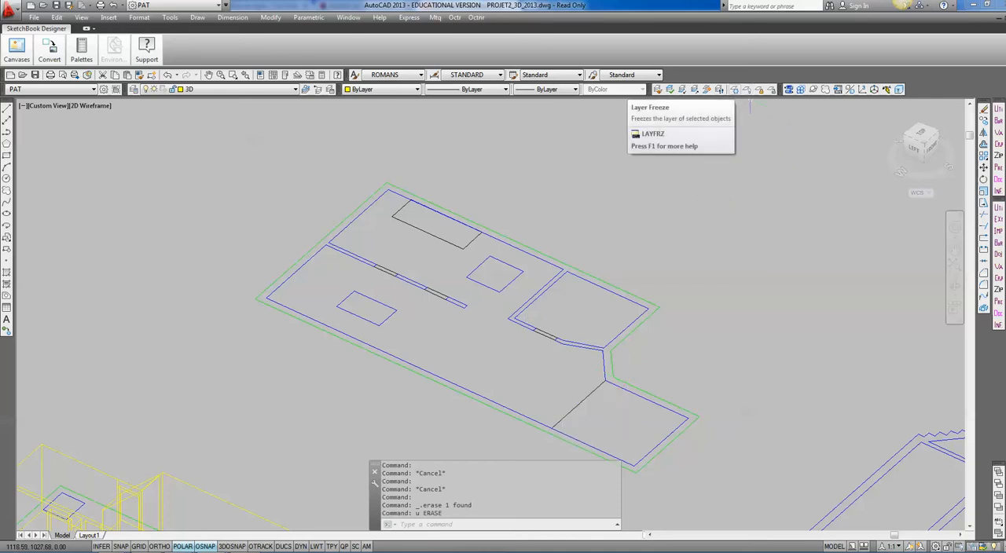
Freeze the PUITS_LUM, CDP, LTOV and PALIER layers by picking the skylight rectangle, door opening, black rectangle and landing line.
click(747, 89)
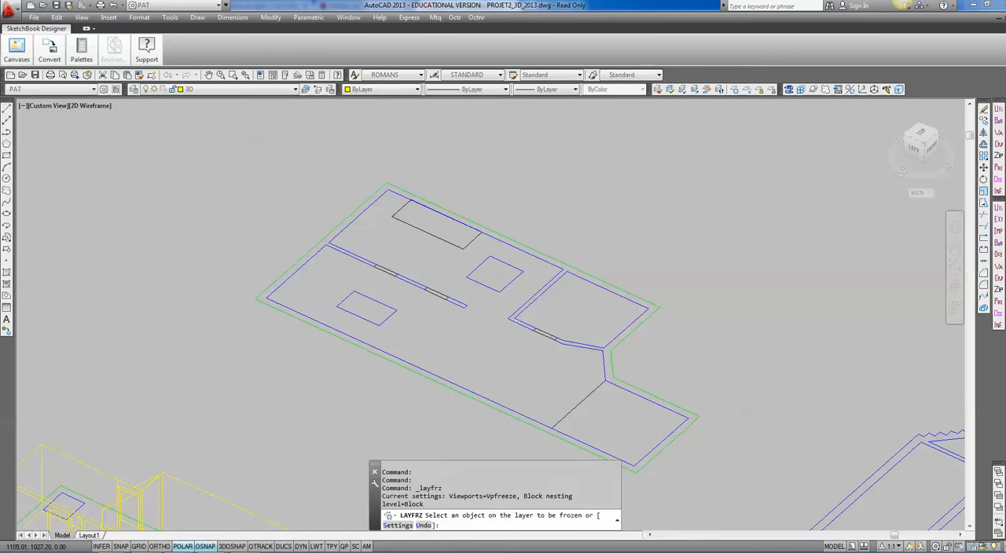
click(484, 286)
click(436, 294)
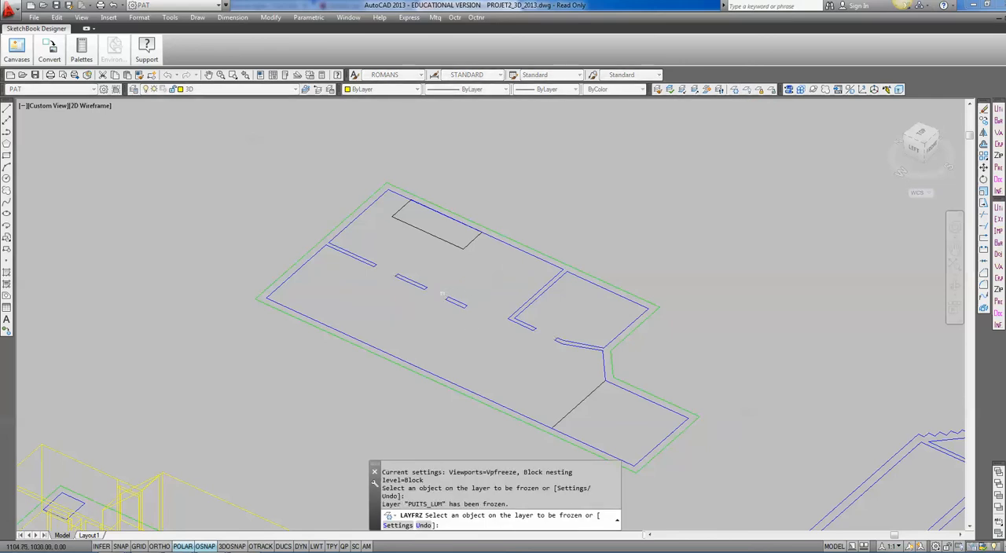
click(462, 247)
click(583, 399)
key(Return)
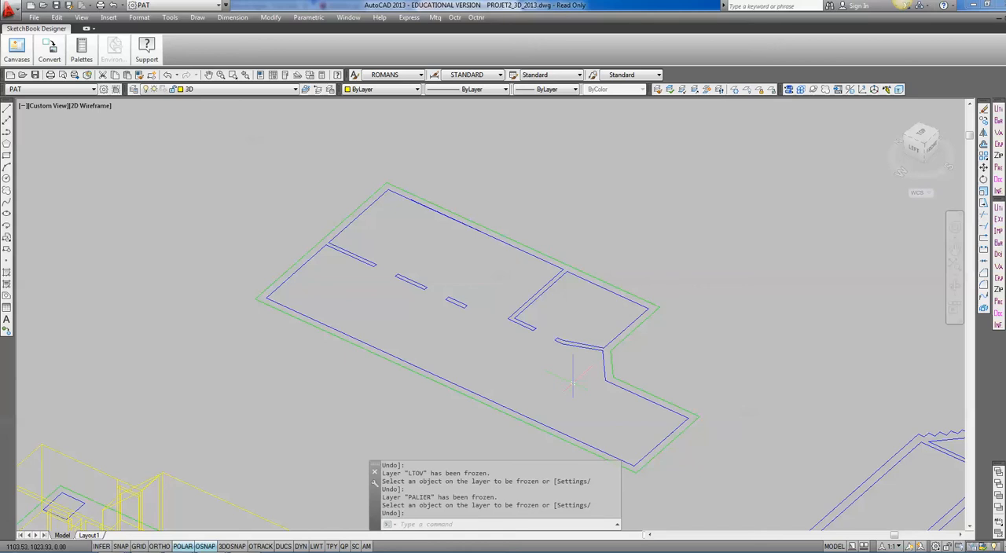
Create boundary polylines from a point inside the interior wall outline with island detection, and regenerate the drawing.
text(BPOLY)
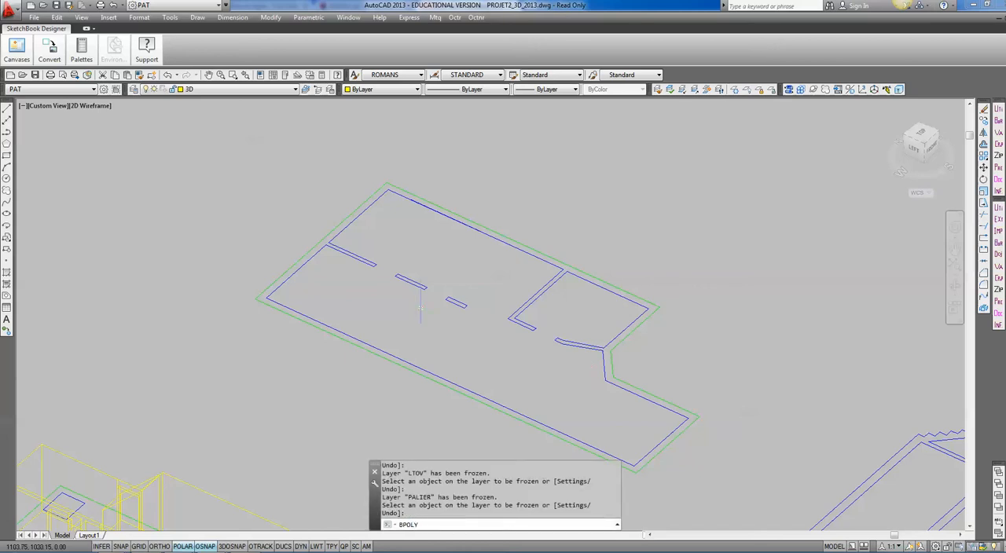
key(Return)
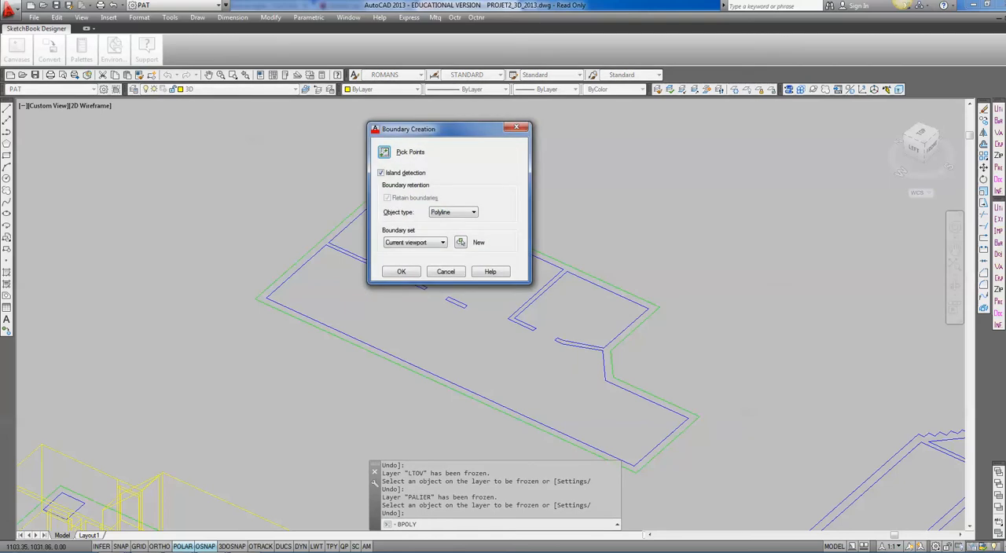
click(385, 152)
click(370, 297)
key(Return)
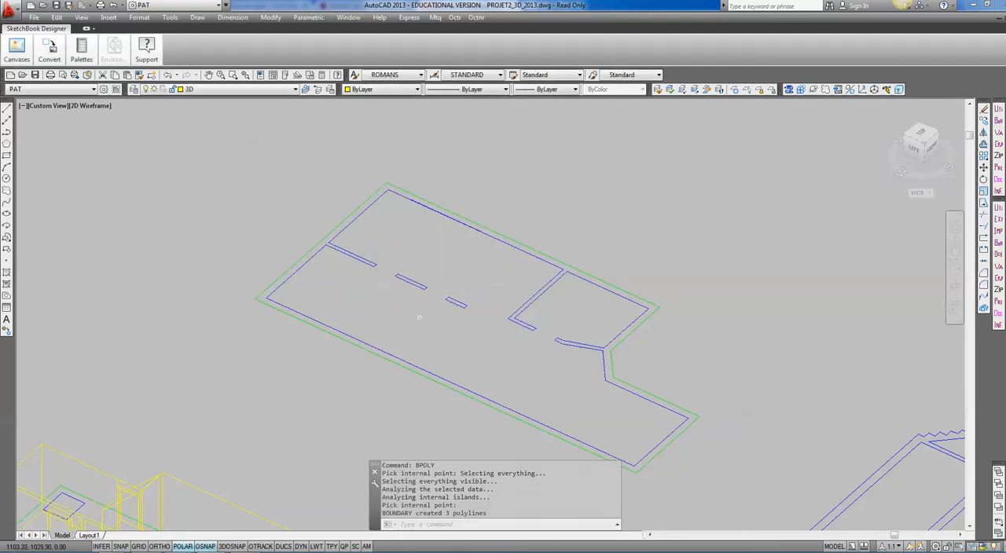
text(re)
key(Return)
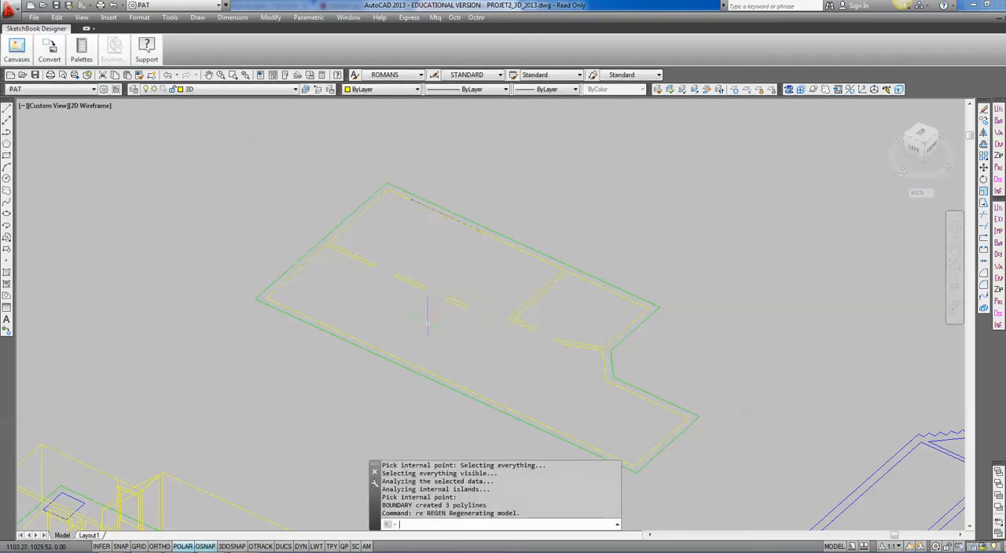
Thaw the frozen PALIER, CDP, LTOV and PUITS_LUM layers.
click(236, 88)
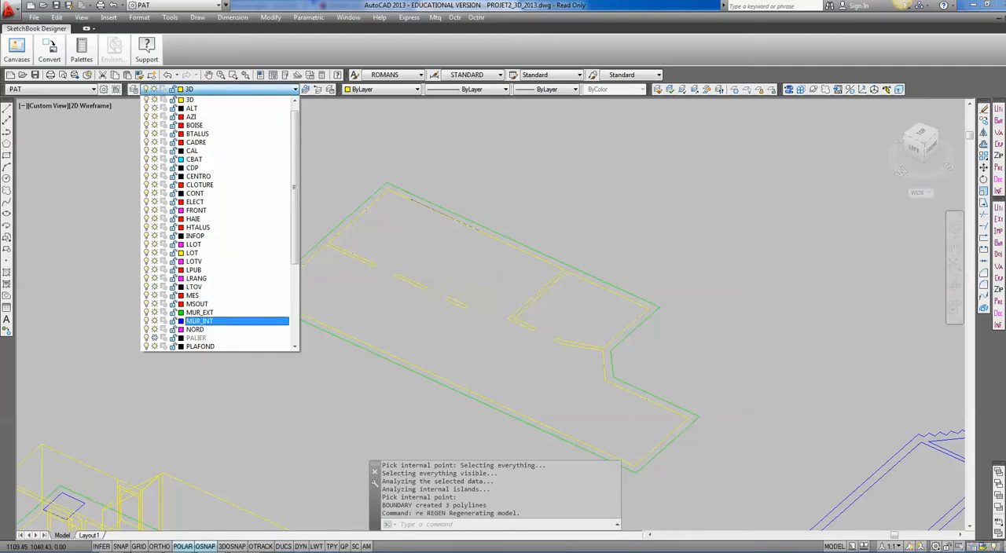
scroll(236, 330, down, 3)
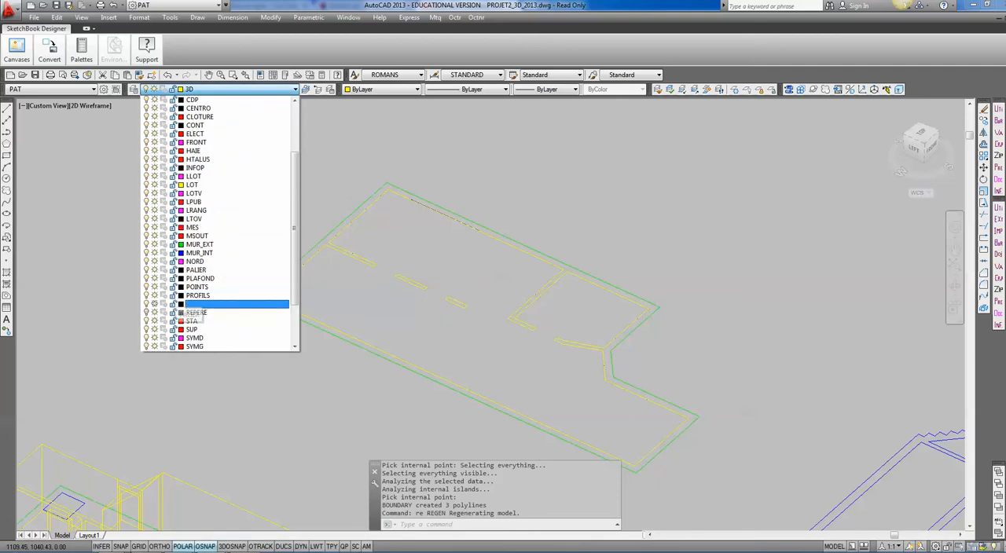
click(155, 304)
click(337, 365)
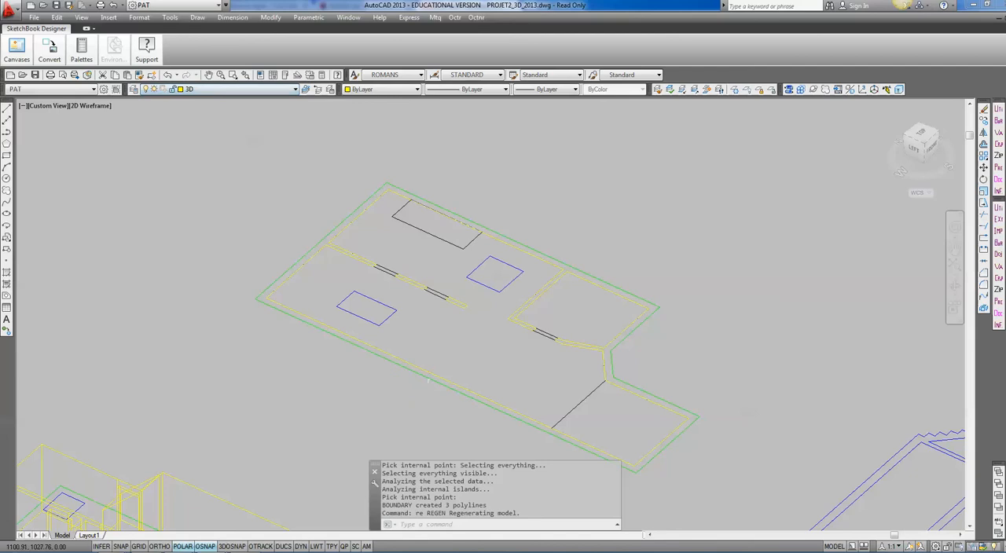
Create boundary polylines for the two skylight rectangles, the three door openings and the landing area, and regenerate the drawing.
text(bpol)
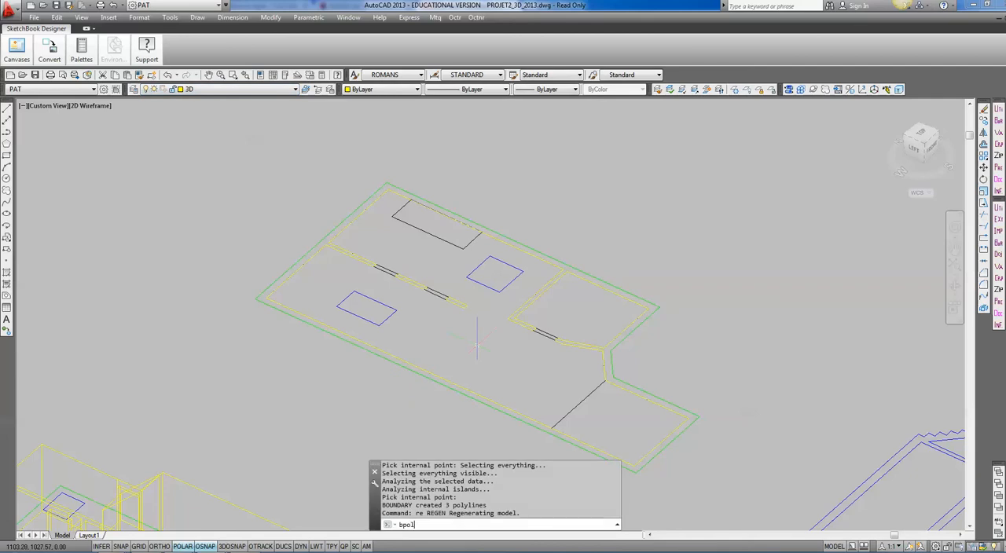
text(y)
key(Return)
click(385, 152)
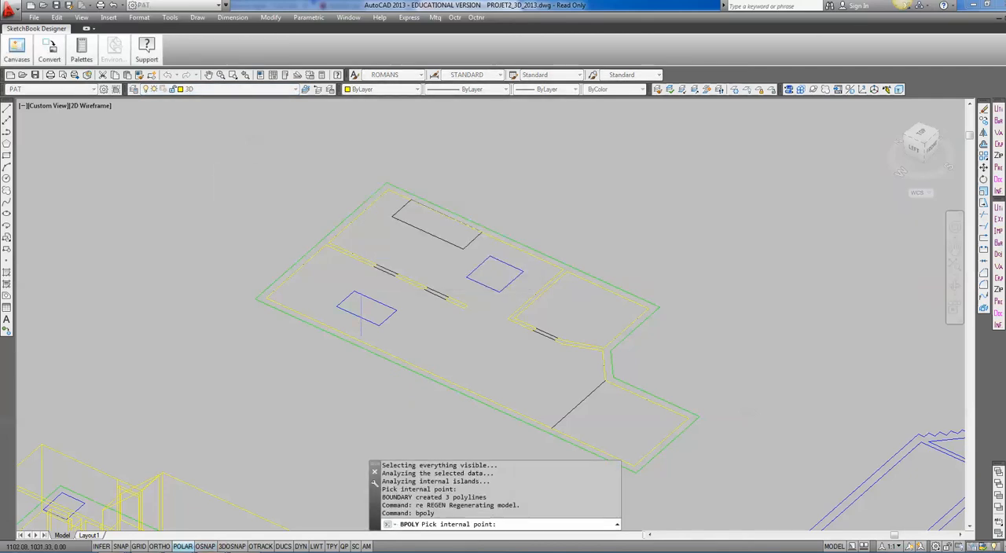
click(368, 311)
click(494, 277)
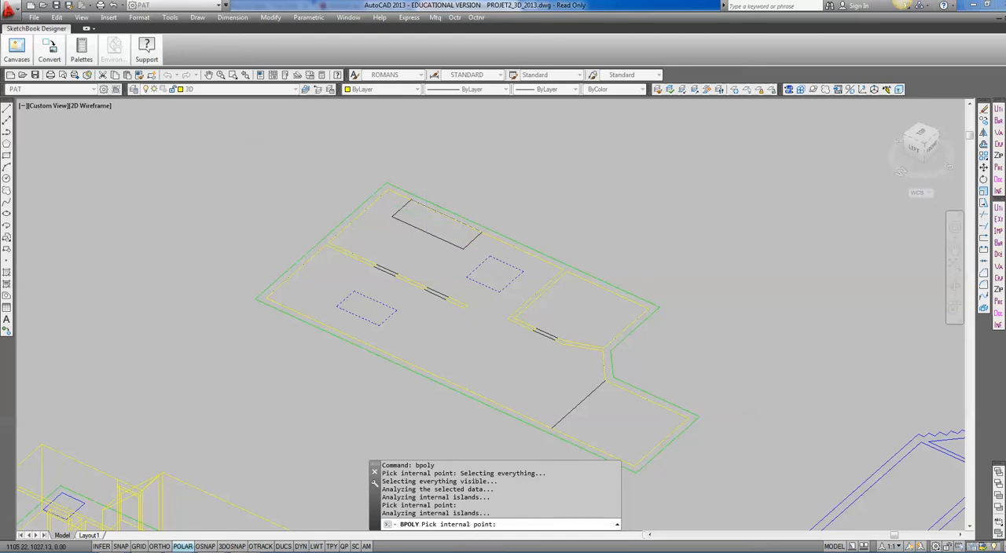
click(437, 289)
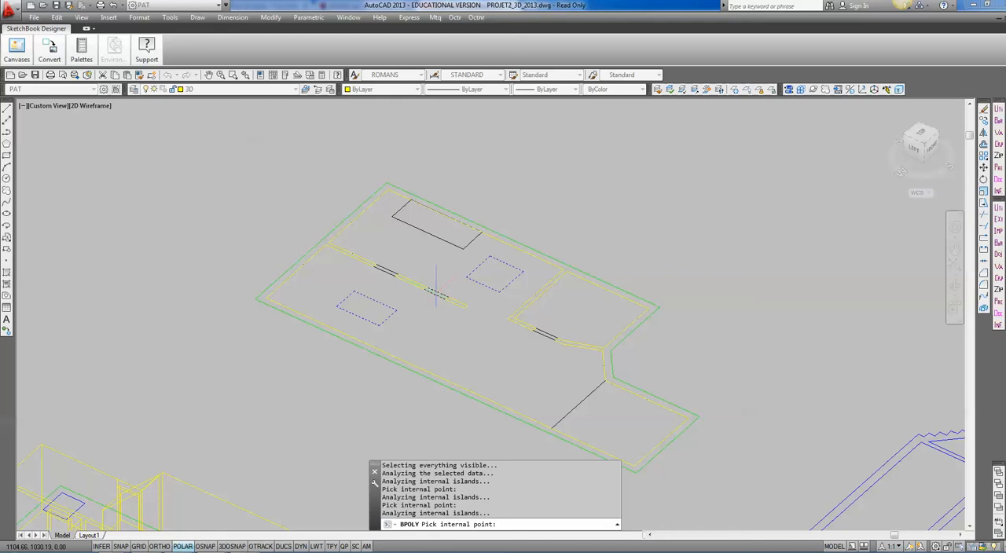
click(389, 266)
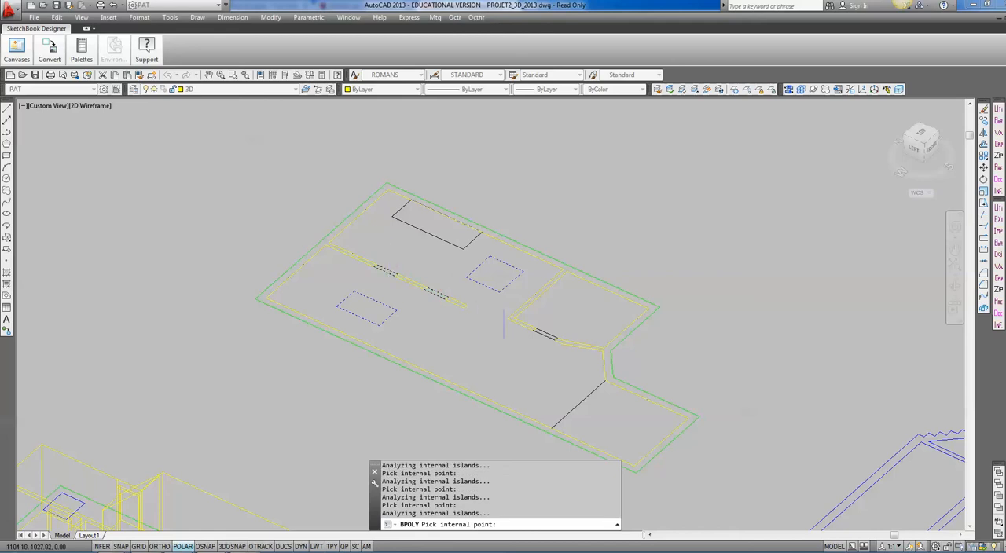
click(545, 330)
key(Return)
text(re)
key(Return)
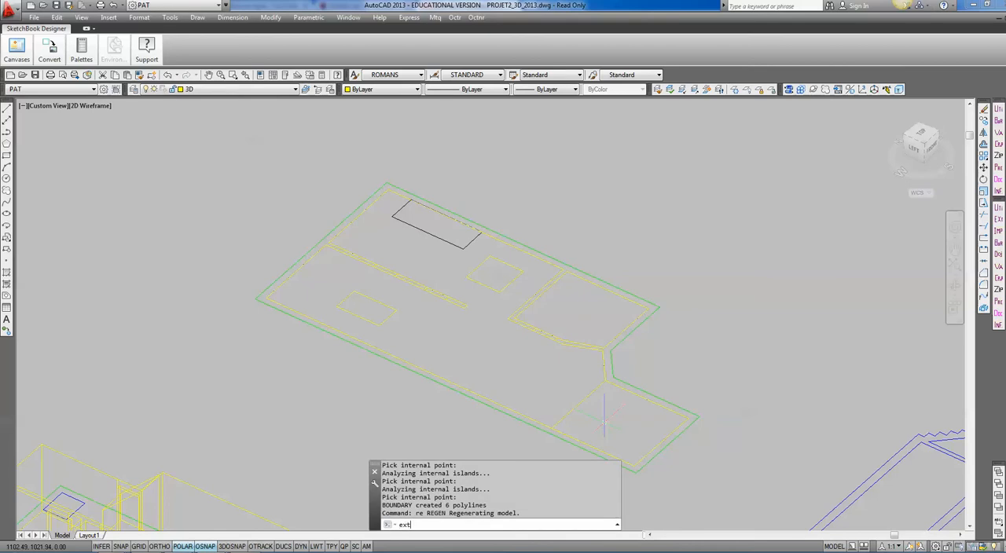
Extrude the three interior wall boundary polylines to a height of 2.8.
key(Return)
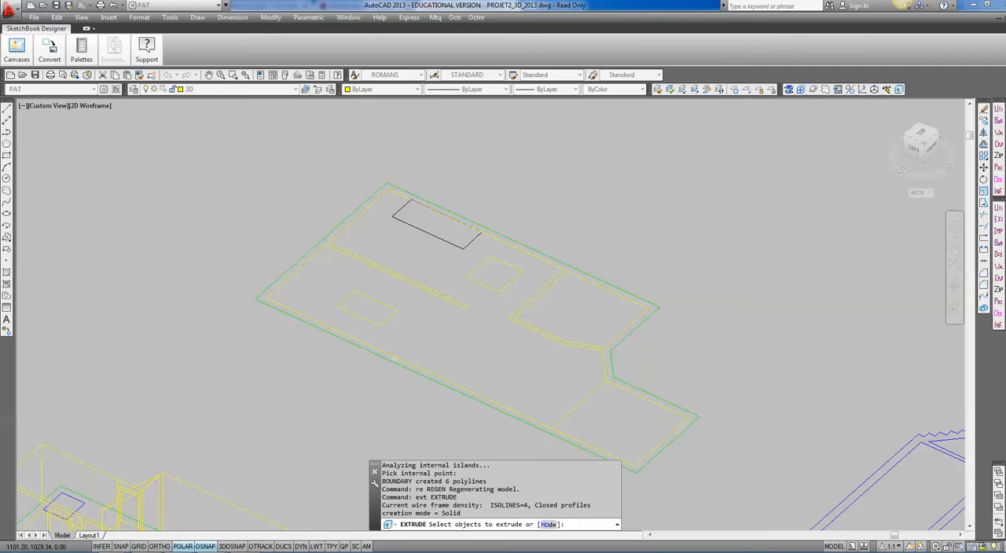
click(394, 358)
click(456, 306)
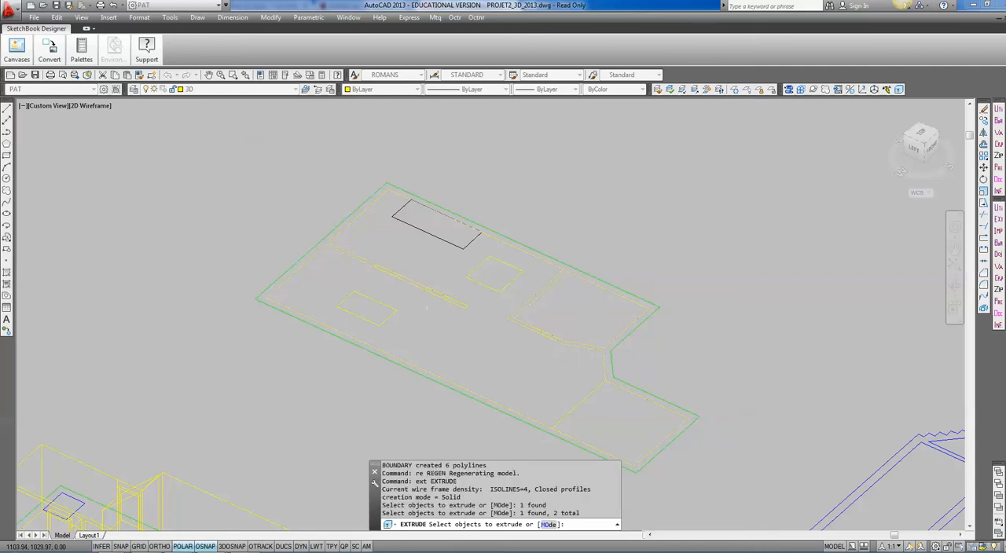
click(455, 304)
key(Return)
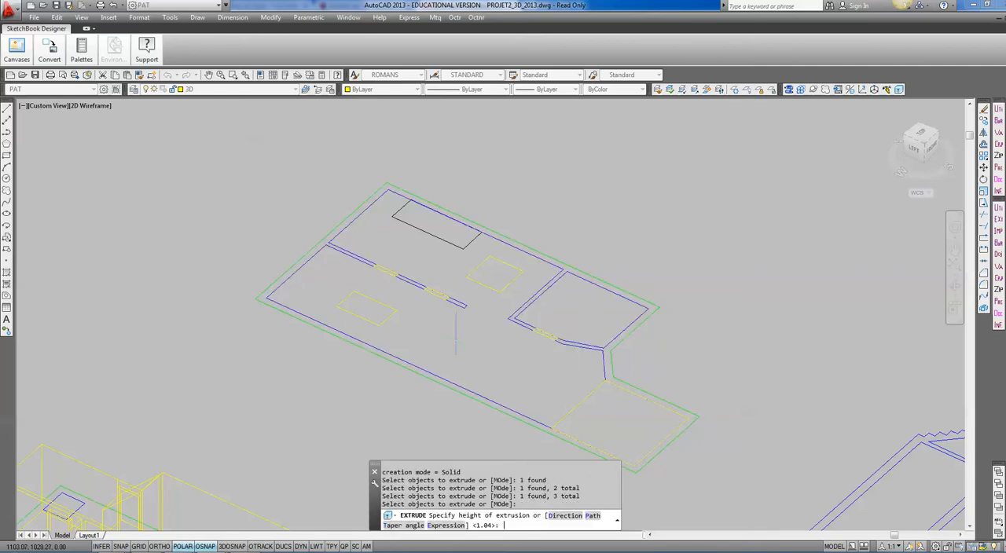
text(2)
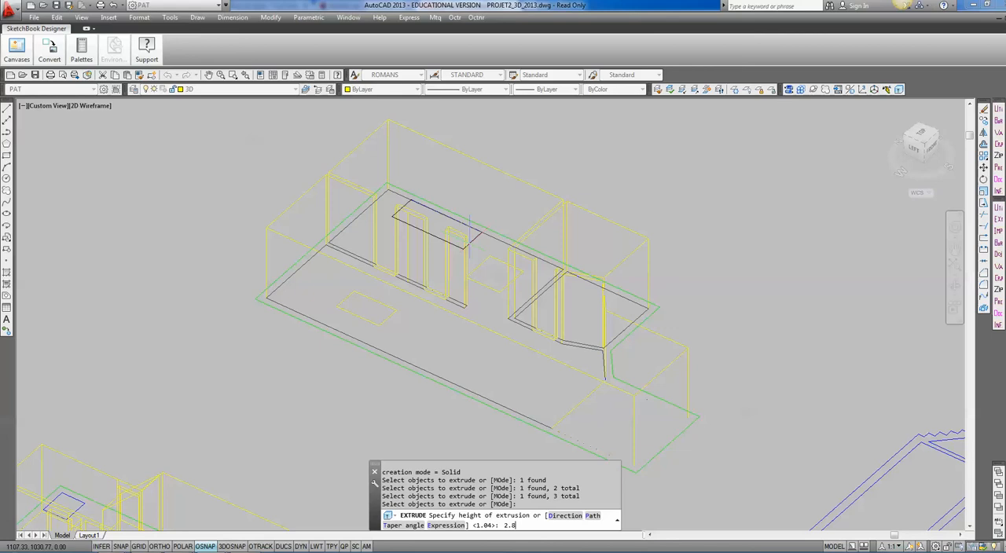
text(.8)
key(Return)
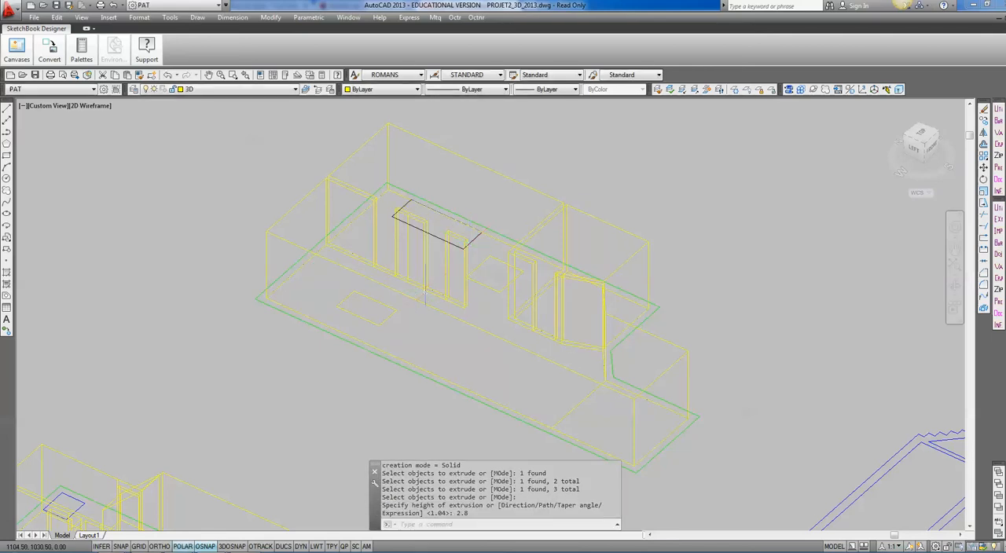
Extrude the three door opening polylines to a height of .35.
scroll(389, 289, up, 2)
key(Return)
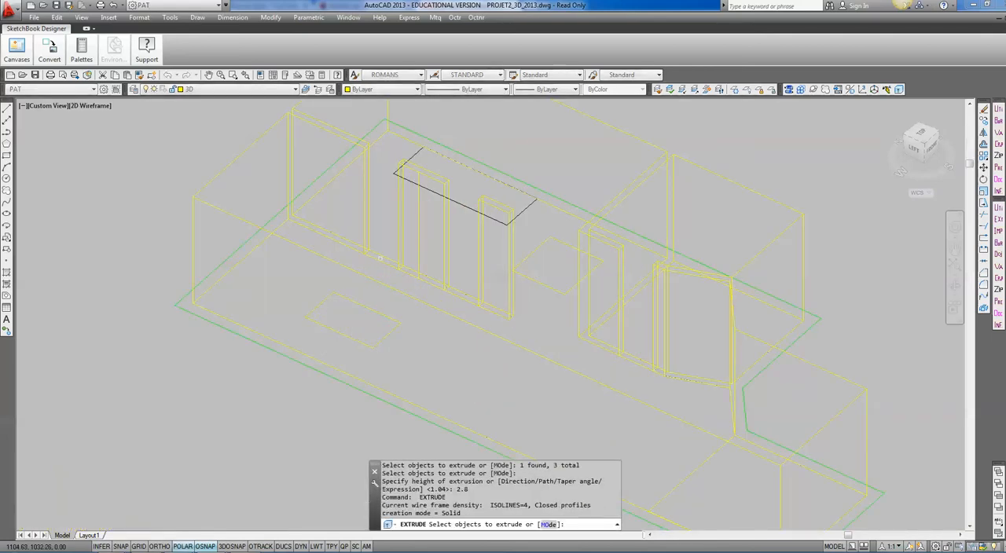
click(437, 289)
click(573, 335)
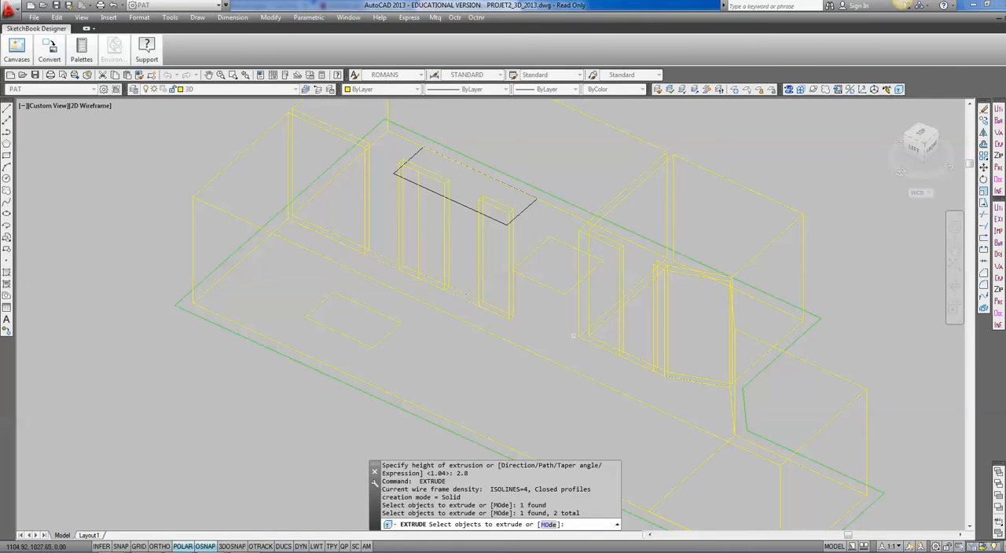
click(633, 361)
key(Return)
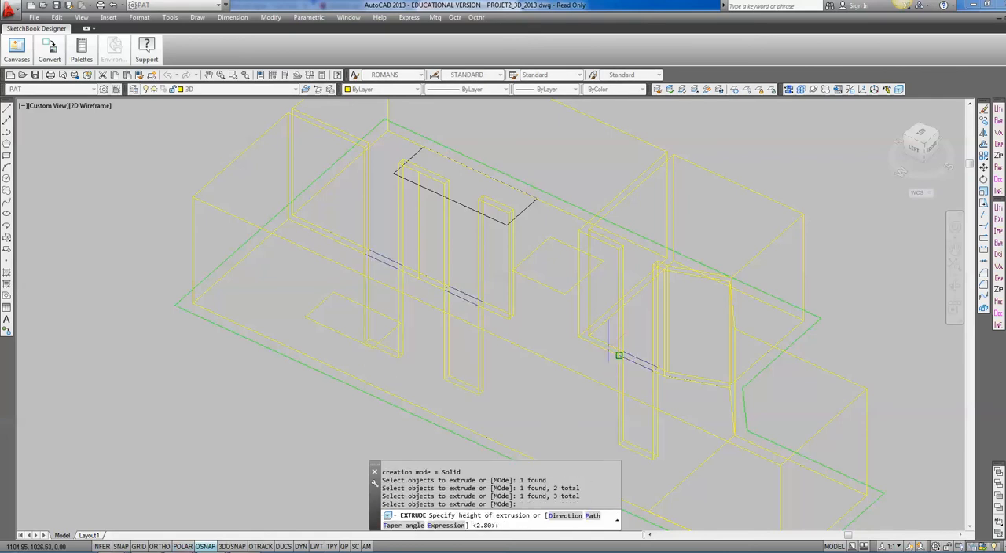
text(.35)
key(Return)
Extrude the landing polyline to a height of .32.
key(Return)
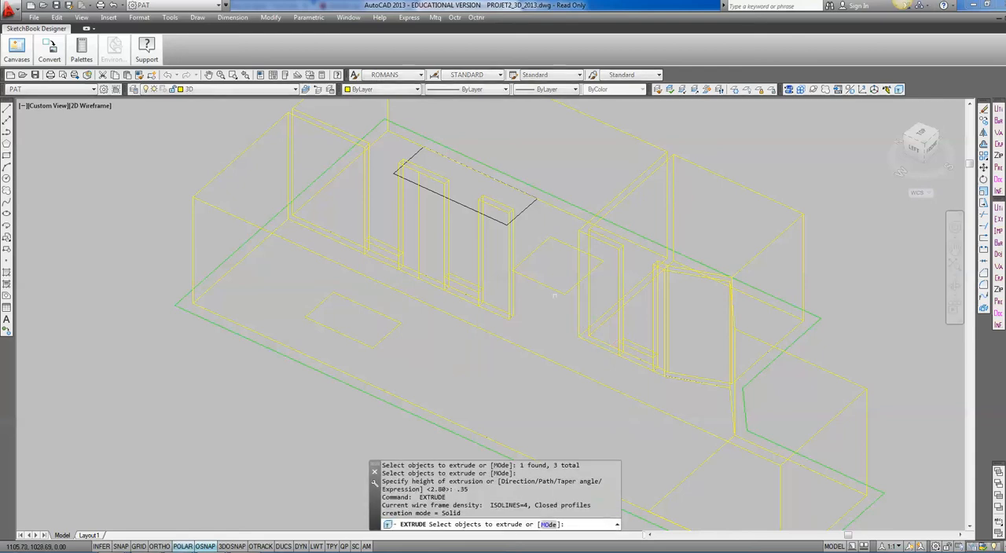
click(688, 476)
key(Return)
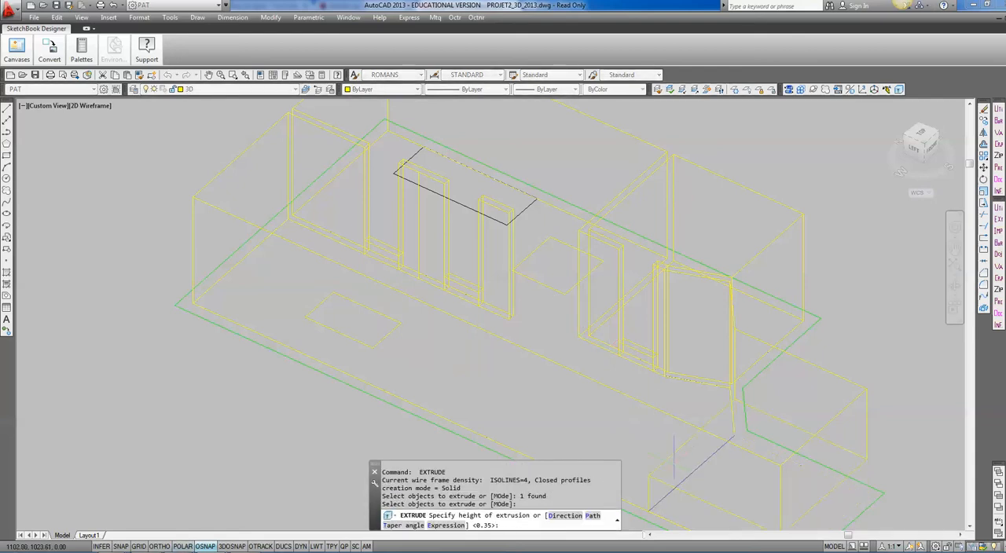
Extrude the two skylight rectangles to a height of .381.
key(Return)
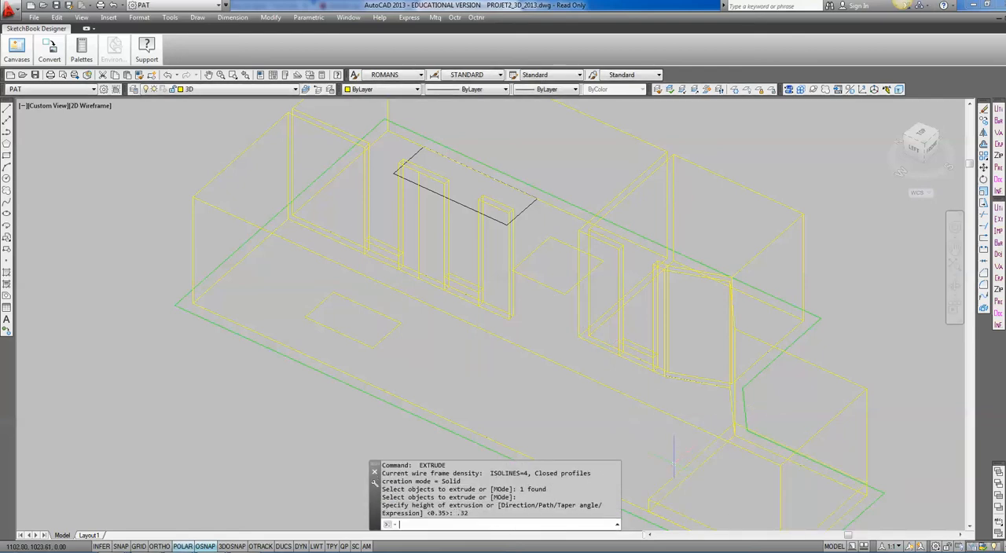
key(Return)
click(381, 344)
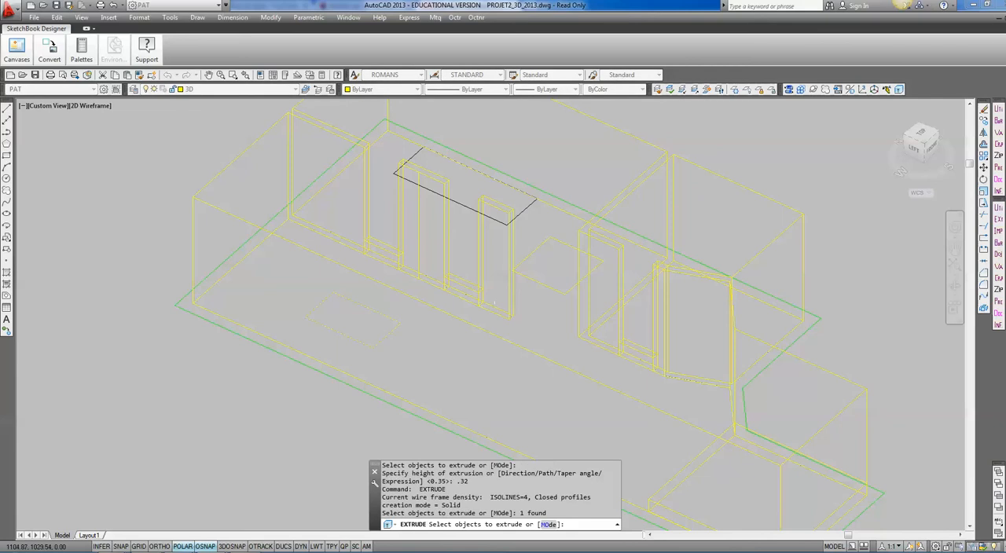
click(531, 280)
key(Return)
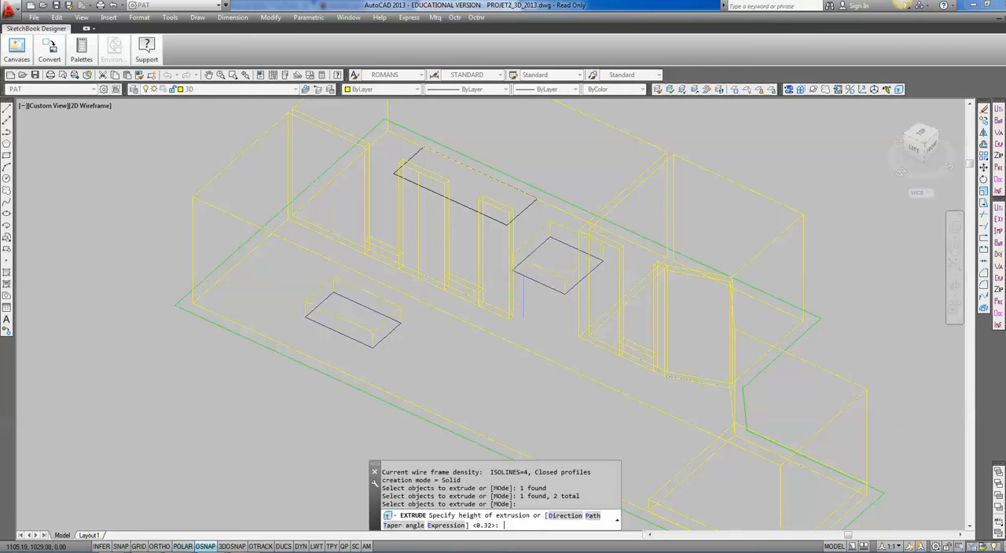
text(.381)
key(Return)
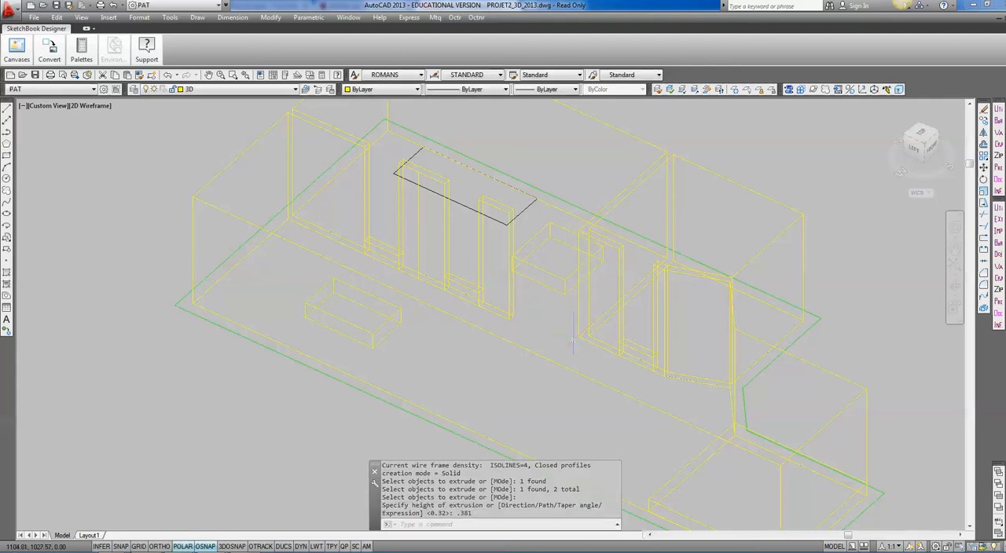
Move the three extruded door pieces up so their top corner meets the top corner of the wall opening.
middle_drag(576, 351, 539, 348)
text(m)
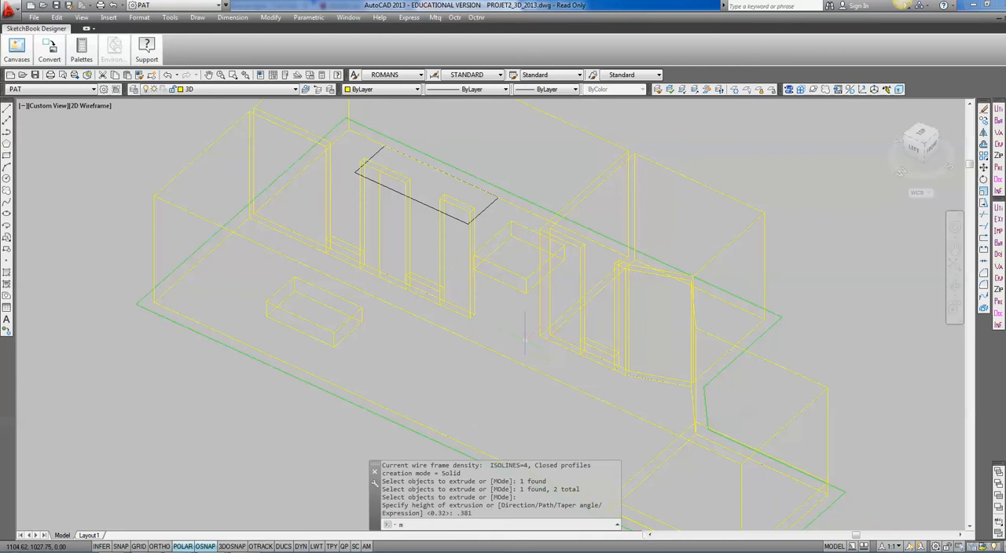
key(Return)
click(449, 286)
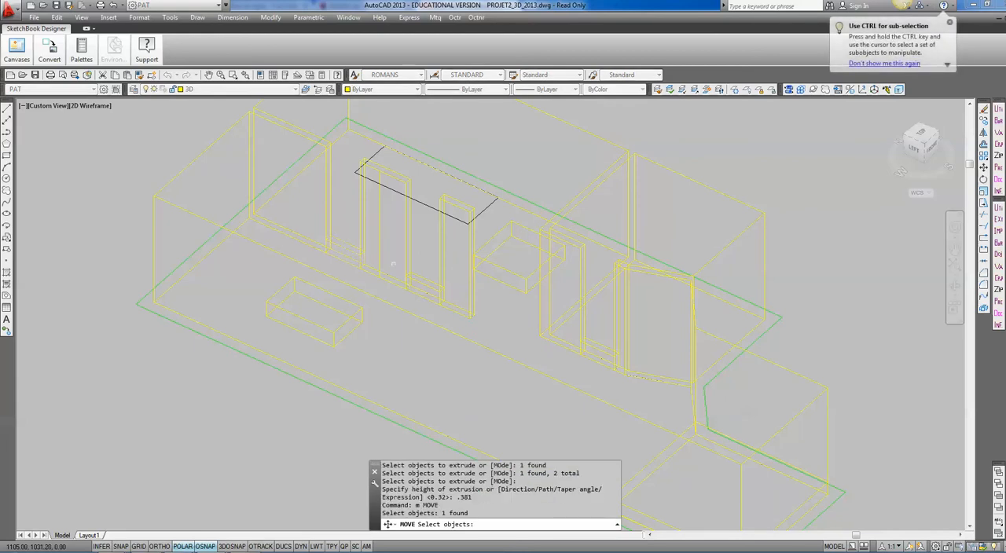
click(433, 283)
click(605, 351)
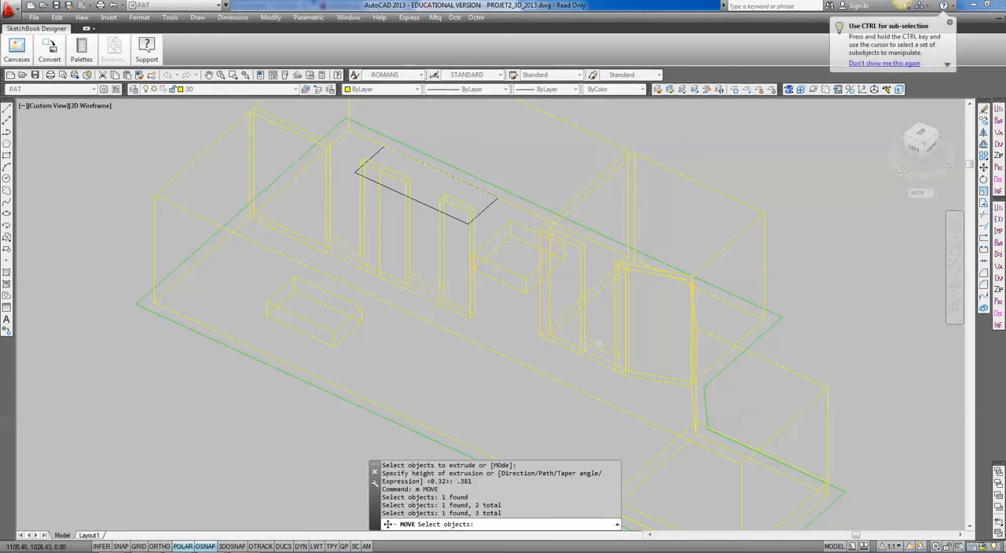
key(Return)
click(584, 338)
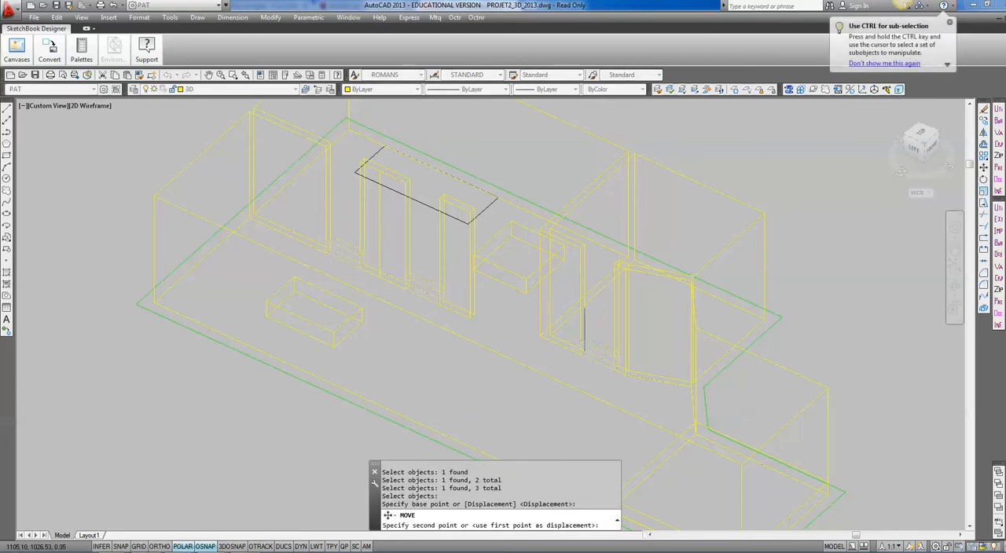
click(584, 250)
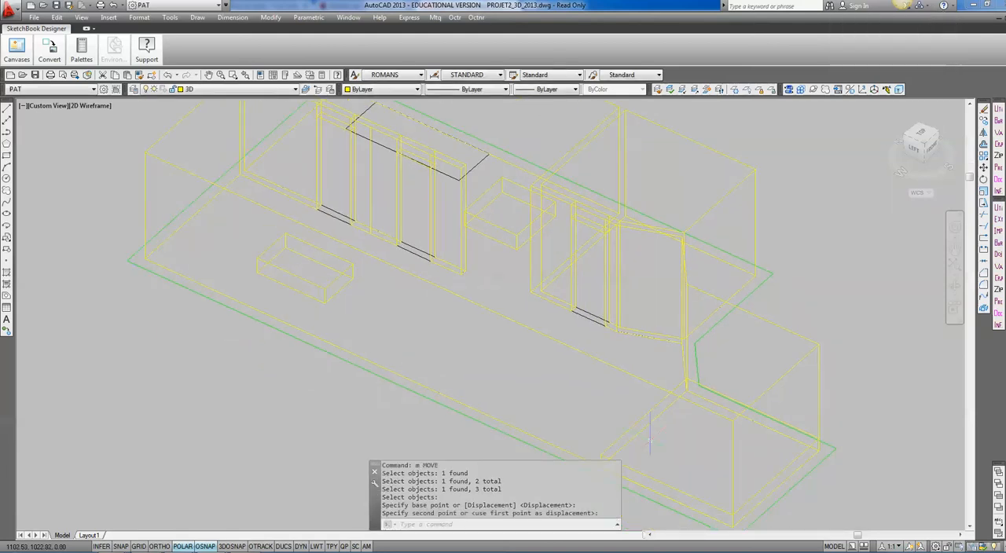
Move the front skylight box up using the main room's lower outer corner as base point and its matching upper corner as destination.
middle_drag(526, 269, 535, 329)
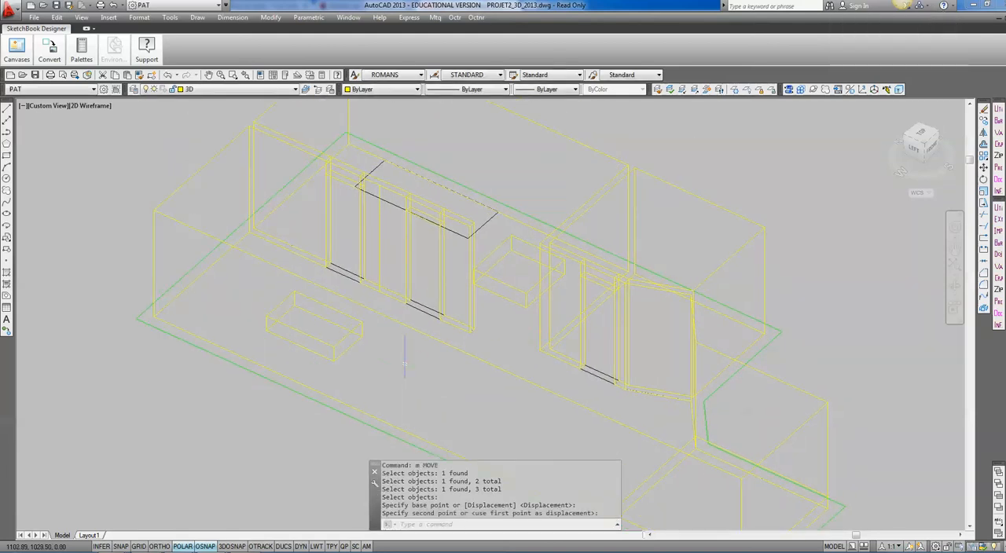
shift+middle_drag(402, 362, 275, 210)
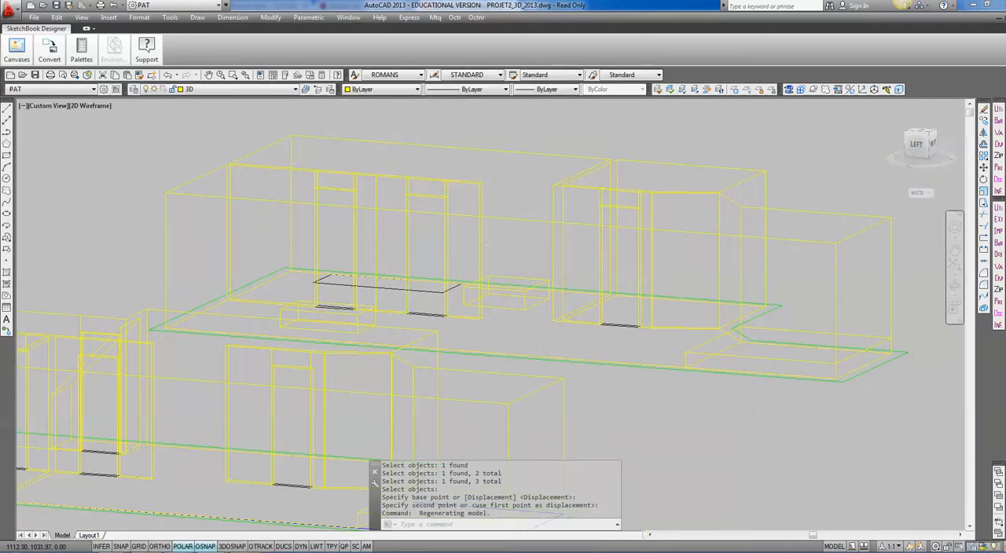
shift+middle_drag(444, 230, 477, 340)
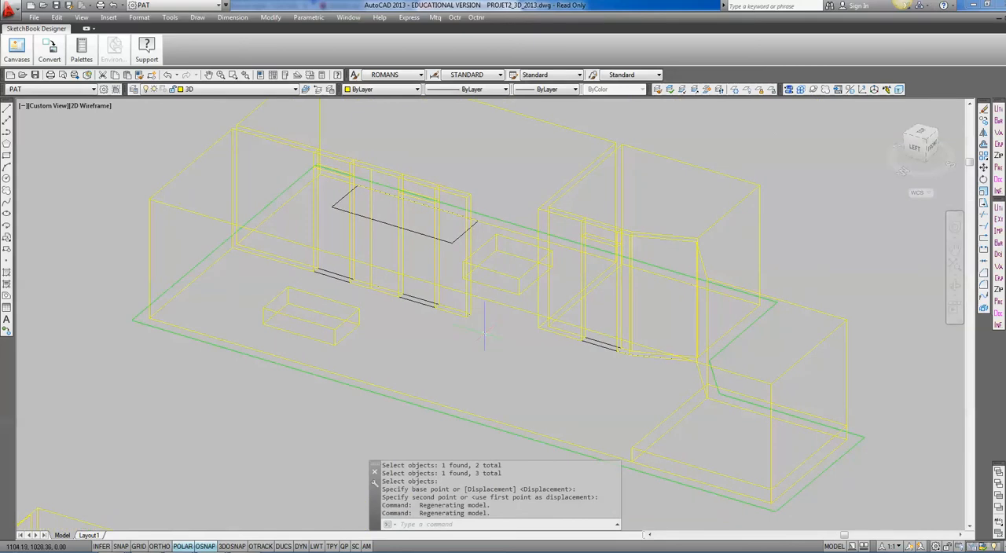
text(m)
key(Return)
click(358, 316)
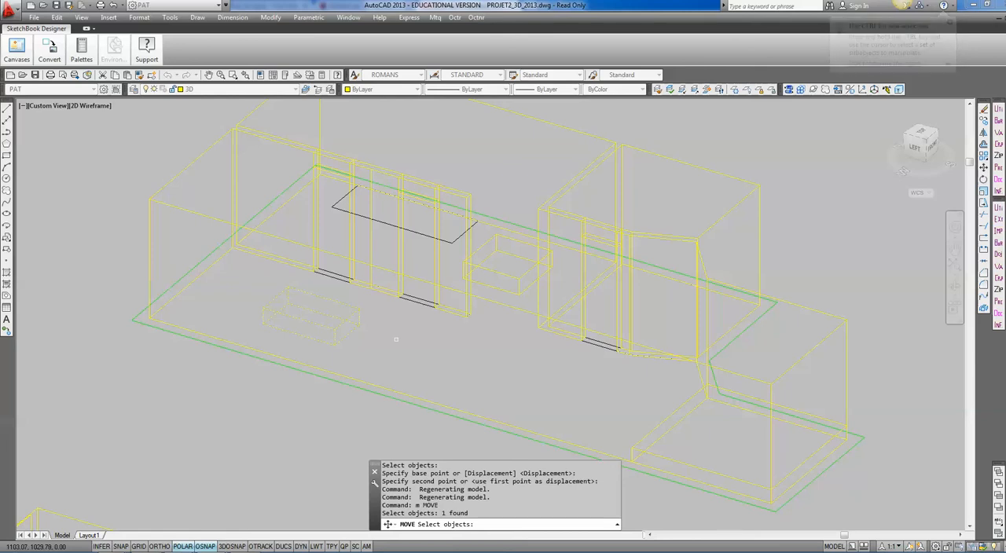
key(Return)
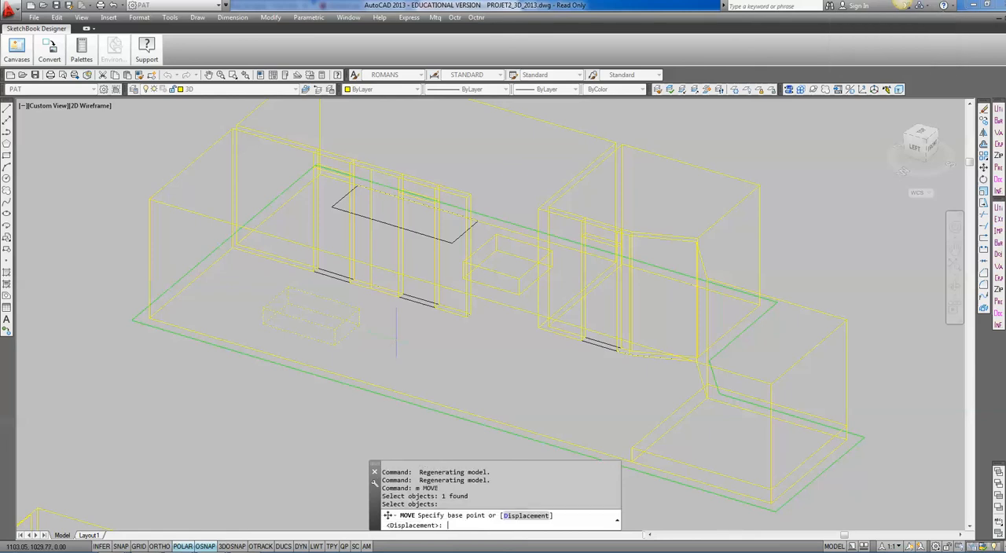
click(149, 318)
click(149, 198)
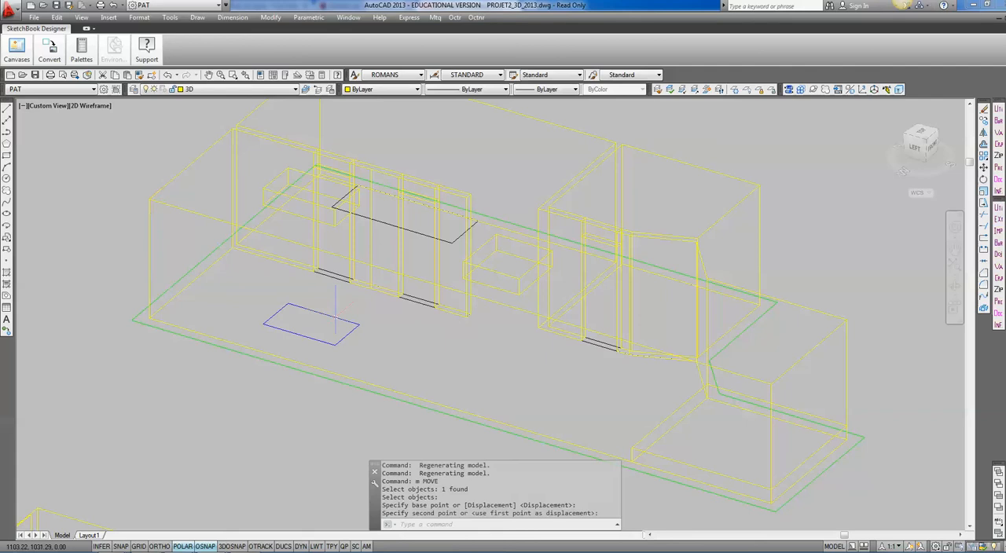
Move the rear skylight box straight up with a relative displacement of @0,0,2.8.
shift+middle_drag(317, 315, 286, 308)
text(m)
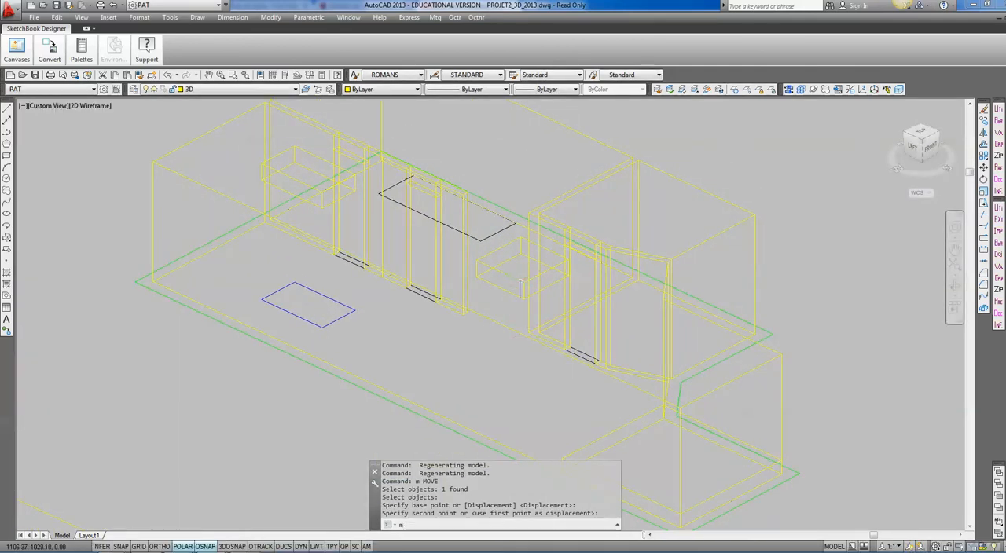
key(Return)
click(510, 275)
key(Return)
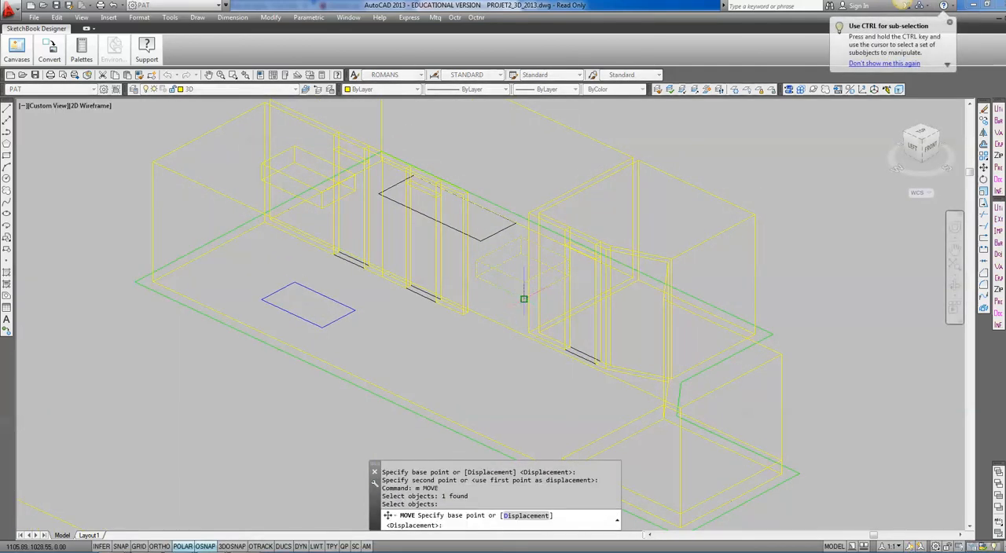
click(523, 298)
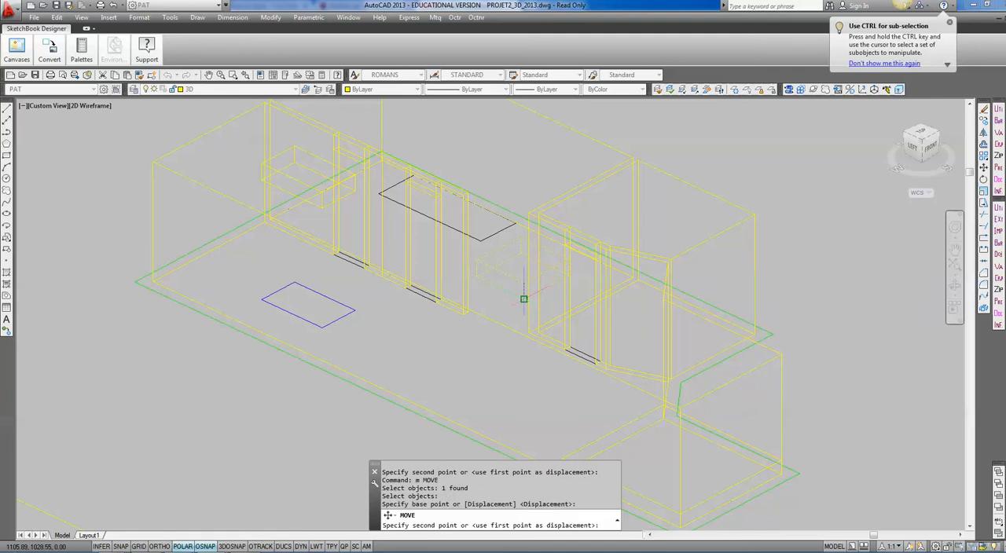
text(@0,0)
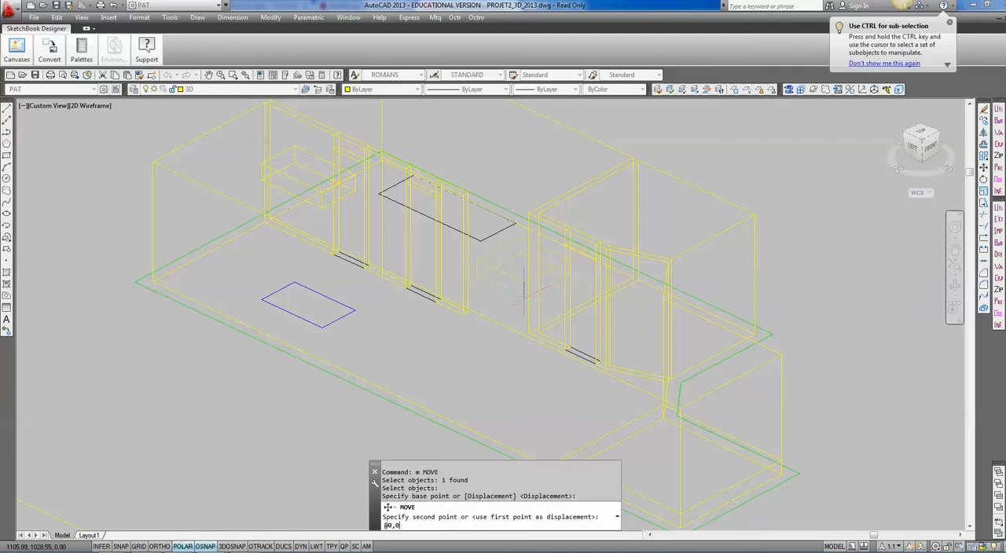
text(,2.8)
key(Return)
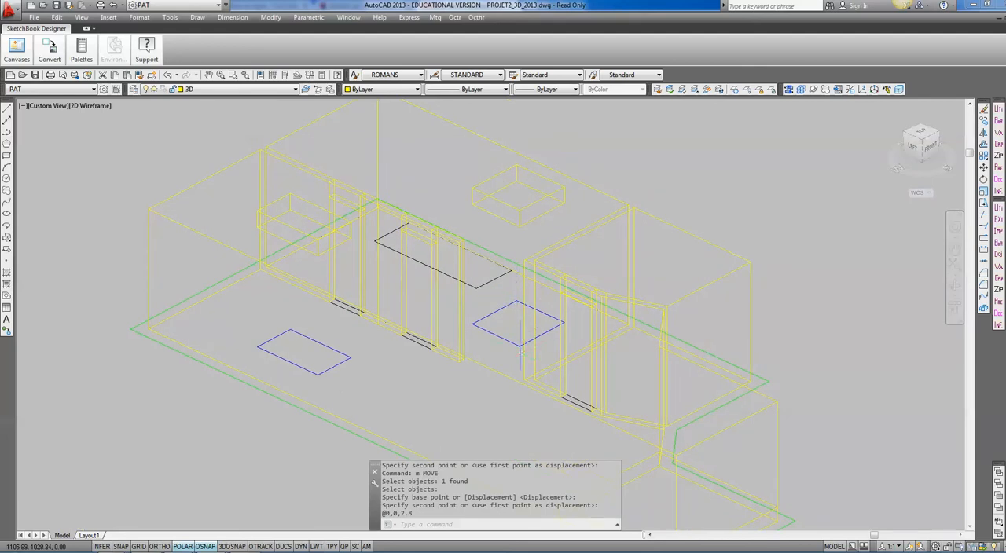
Display the model in the Conceptual visual style and examine the two raised skylight boxes on top of the interior volume.
shift+middle_drag(521, 345, 543, 310)
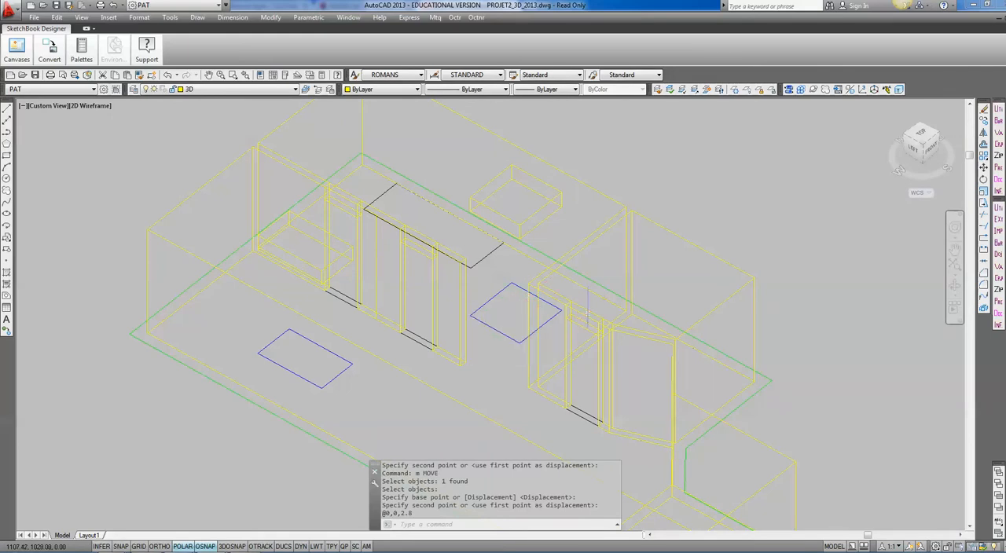
middle_drag(589, 312, 582, 243)
scroll(583, 243, down, 2)
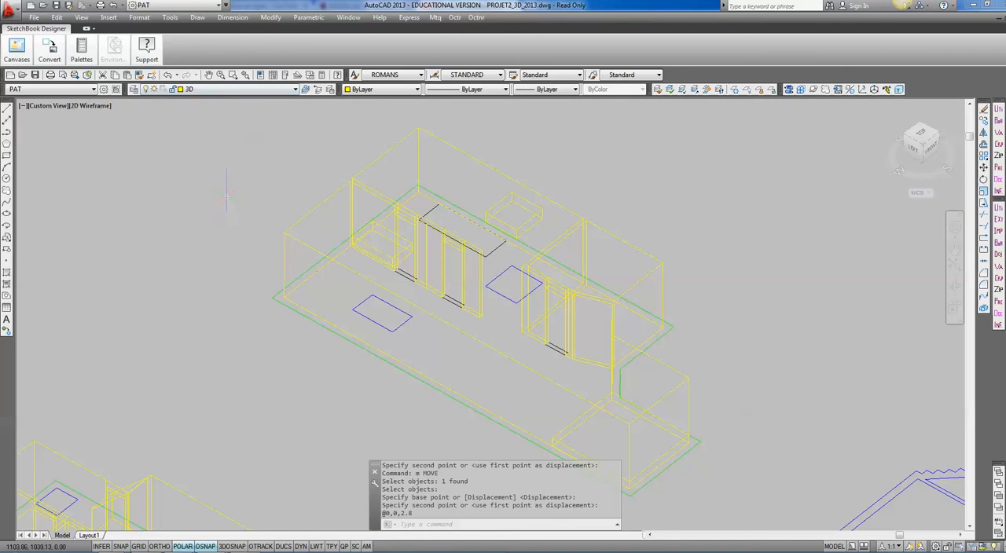
click(387, 225)
key(Escape)
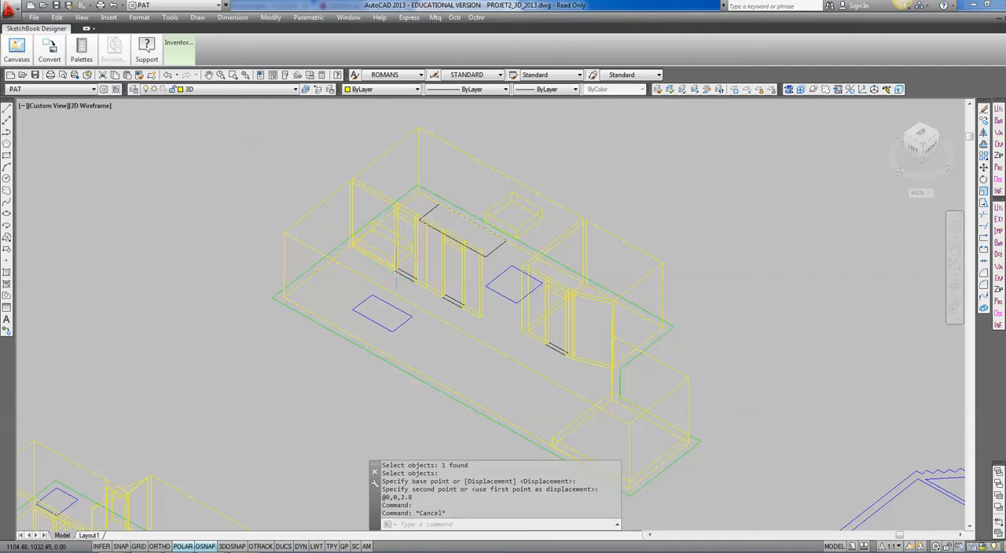
shift+middle_drag(401, 270, 464, 297)
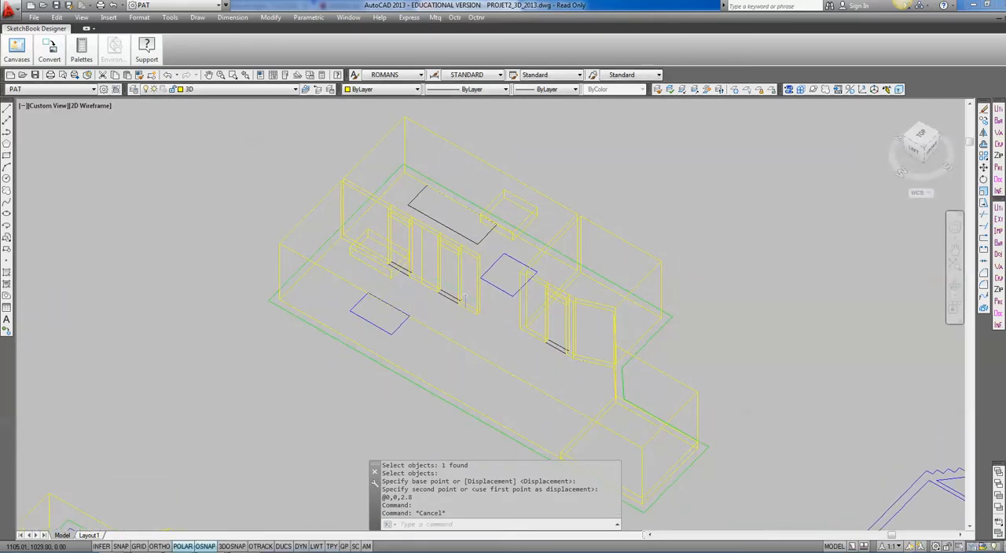
mouse_move(471, 295)
click(92, 105)
click(138, 147)
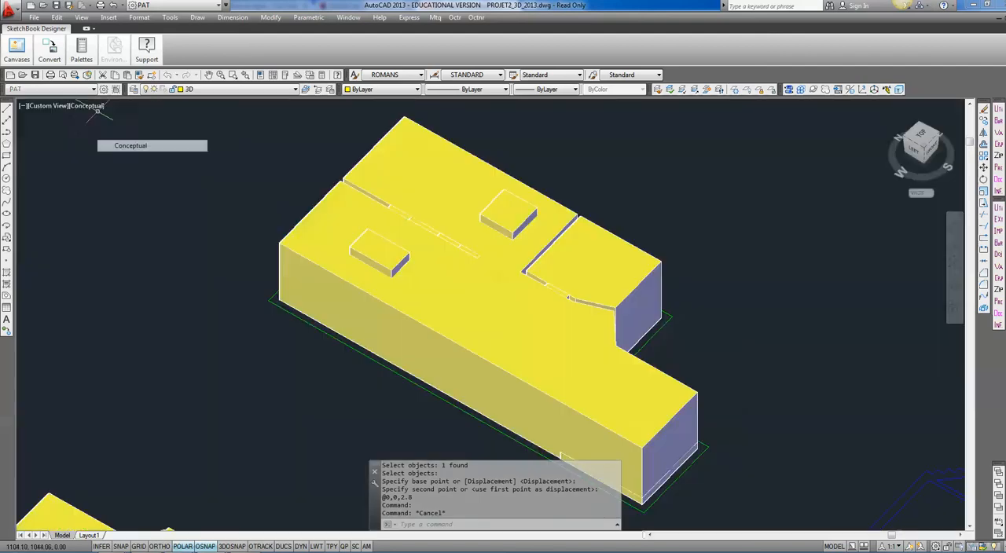
click(398, 246)
click(498, 235)
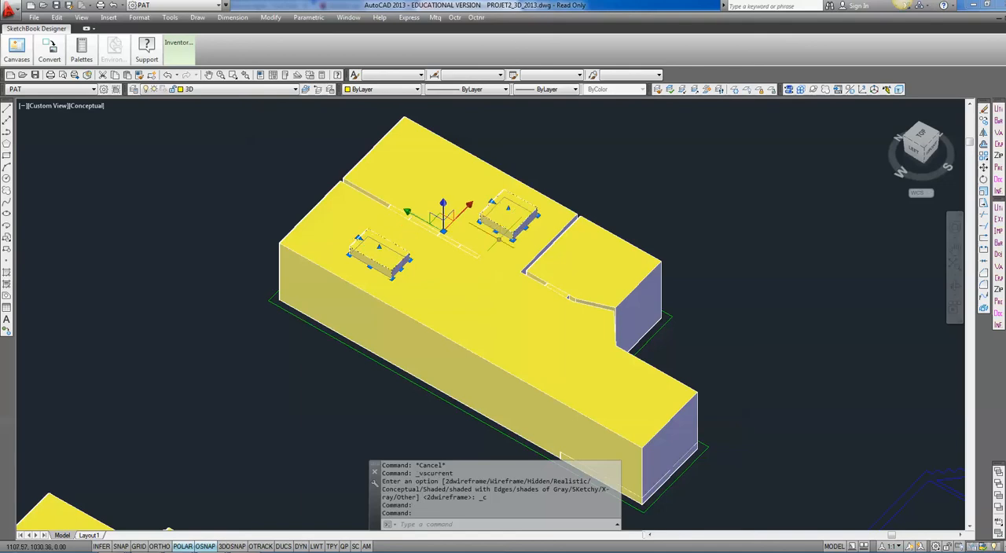
key(Escape)
scroll(562, 299, up, 3)
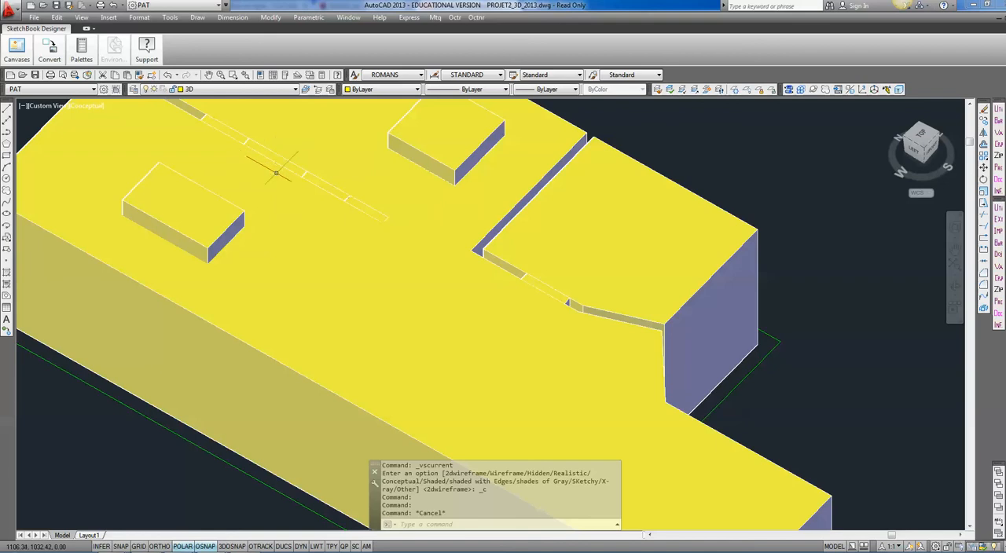
Return the model display to the 2D Wireframe visual style.
click(88, 105)
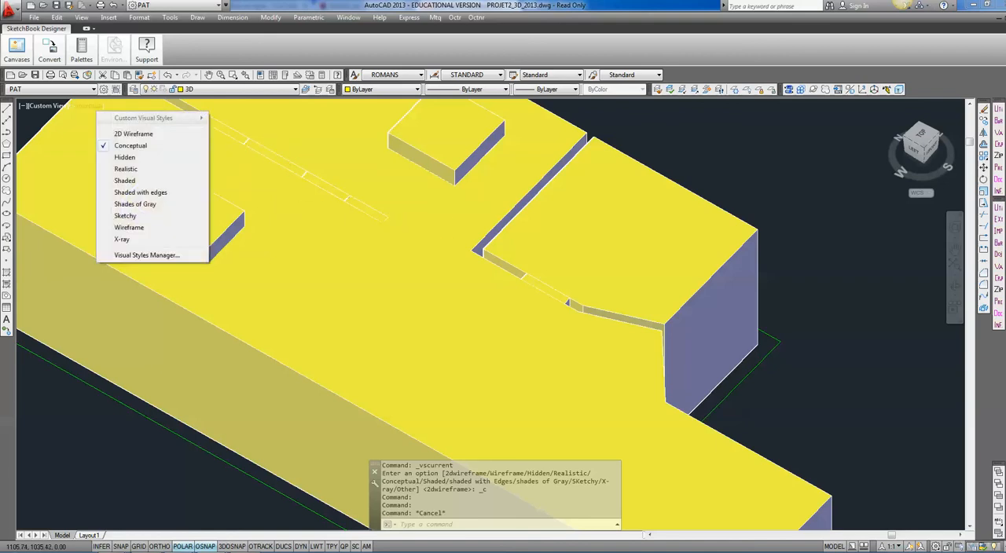
click(134, 134)
scroll(331, 219, down, 2)
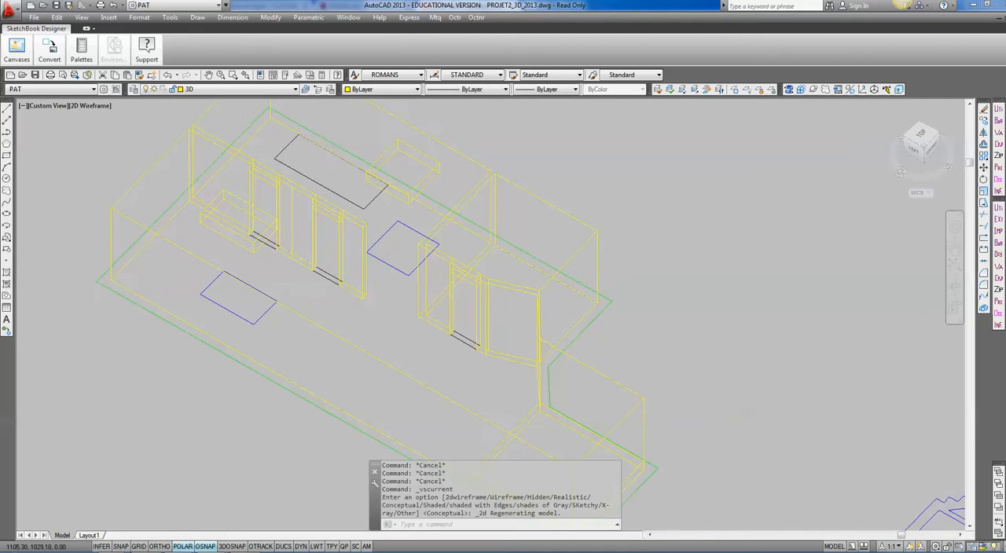
Try to subtract the three door header pieces, two wall segments and the landing from the main interior solid in one operation.
scroll(398, 206, up, 2)
text(su)
key(Return)
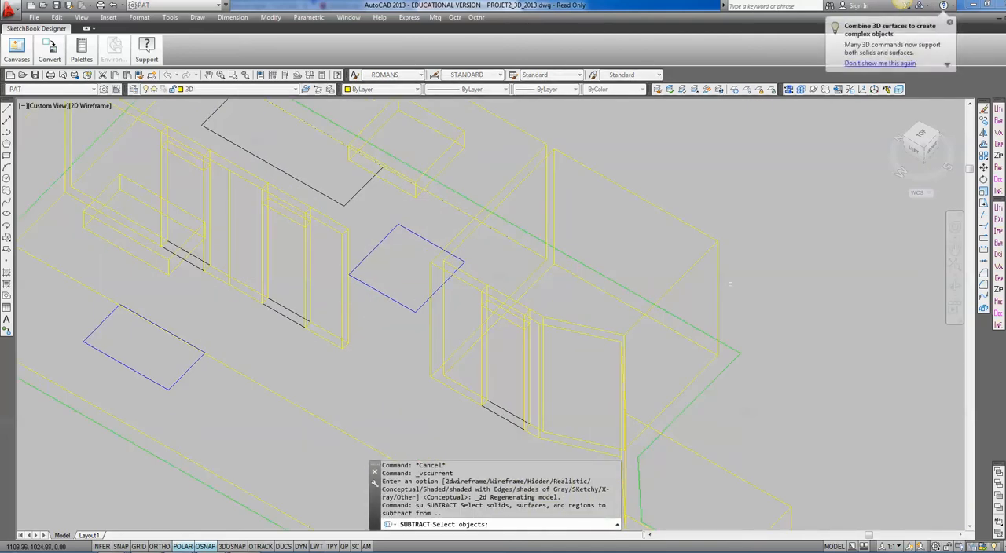
click(476, 347)
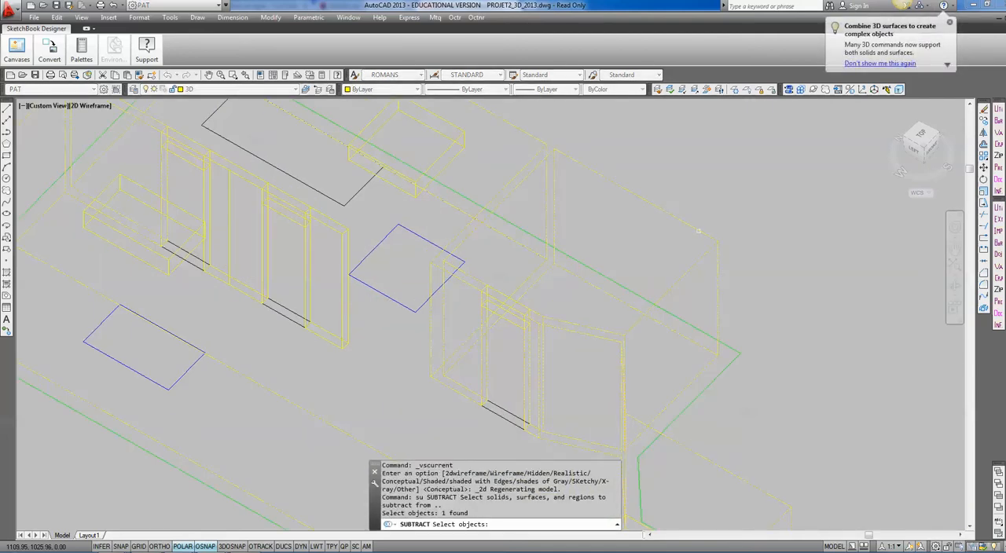
click(510, 321)
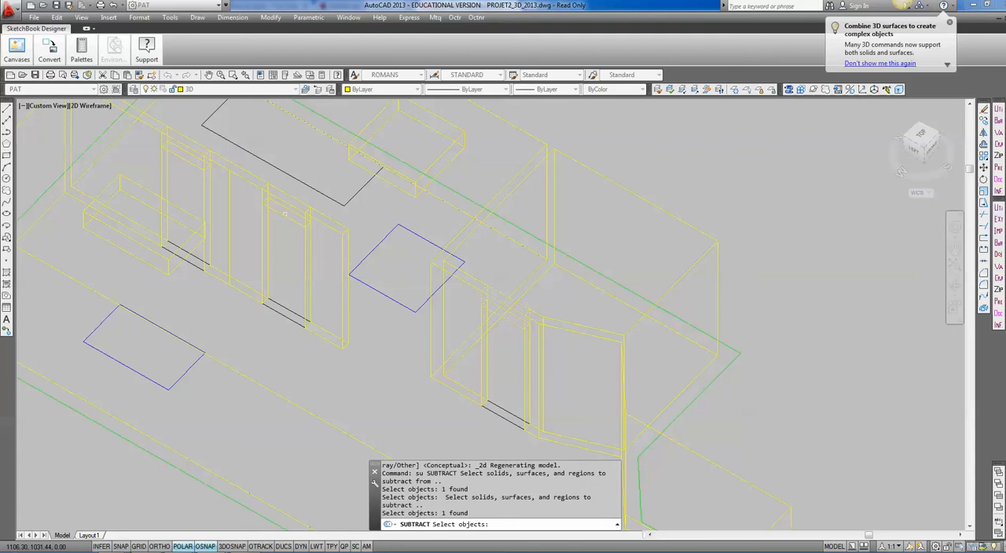
click(330, 219)
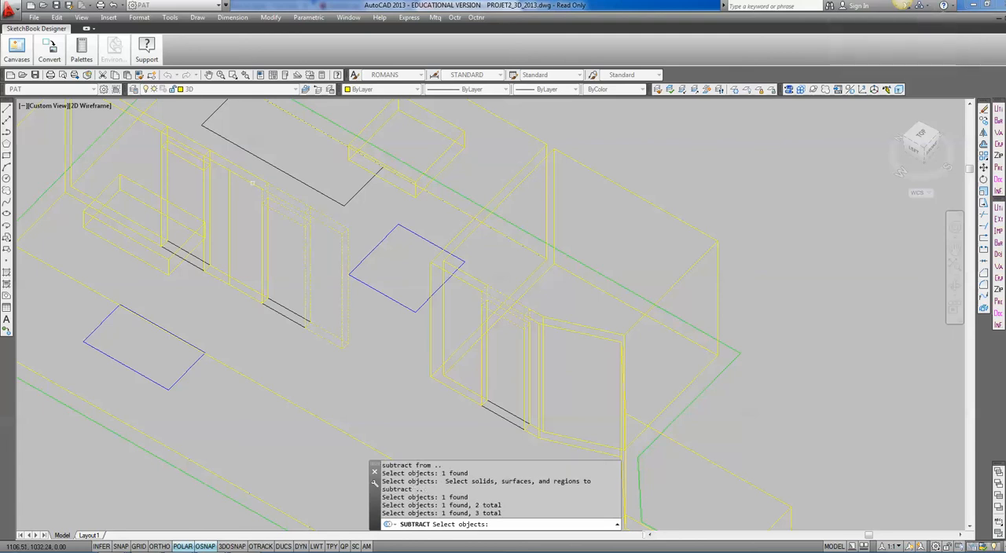
click(230, 176)
click(184, 160)
scroll(246, 184, down, 2)
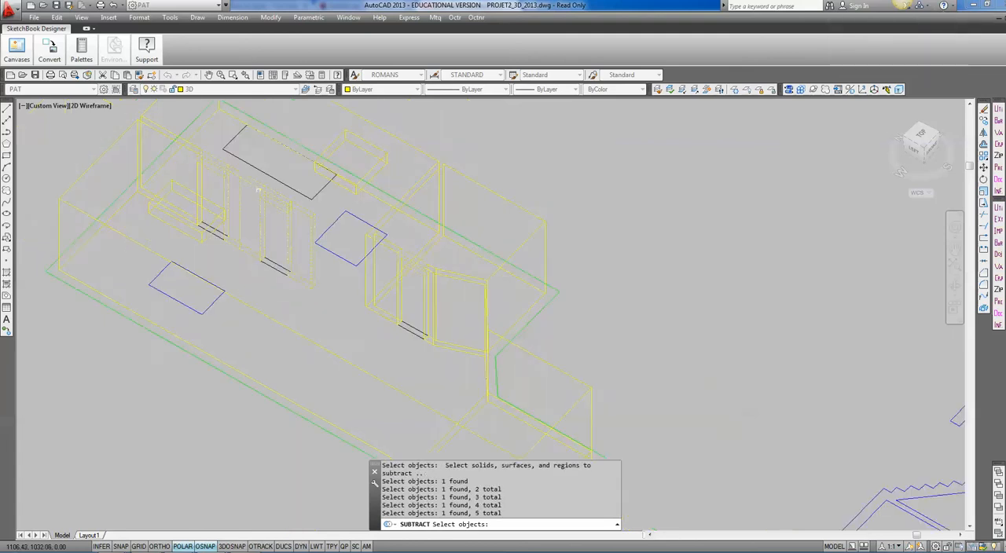
middle_drag(314, 258, 292, 212)
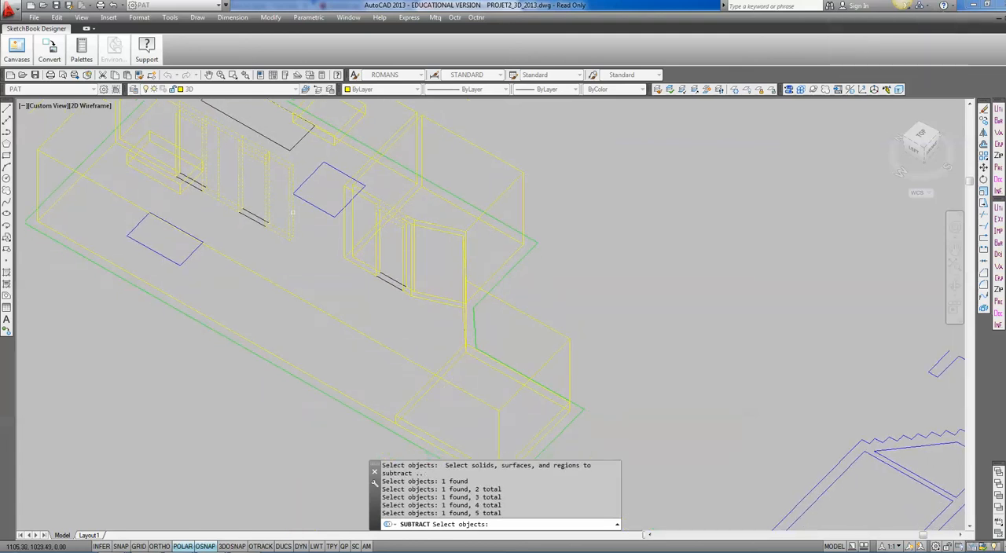
click(448, 360)
key(Return)
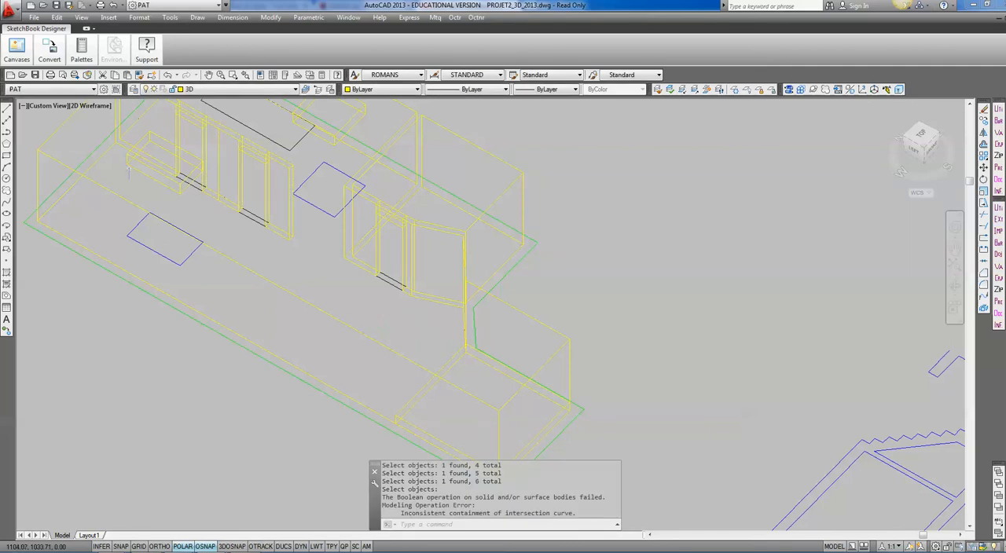
Subtract the two door headers and the two adjoining wall segments of the long partition from the main interior solid.
middle_drag(268, 226, 289, 298)
middle_drag(353, 334, 365, 313)
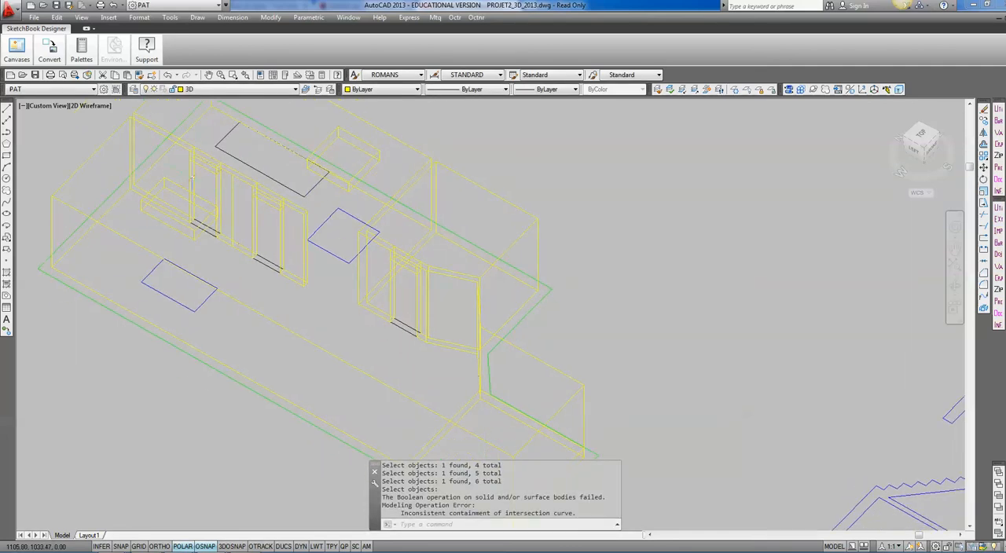
key(Return)
click(163, 136)
key(Return)
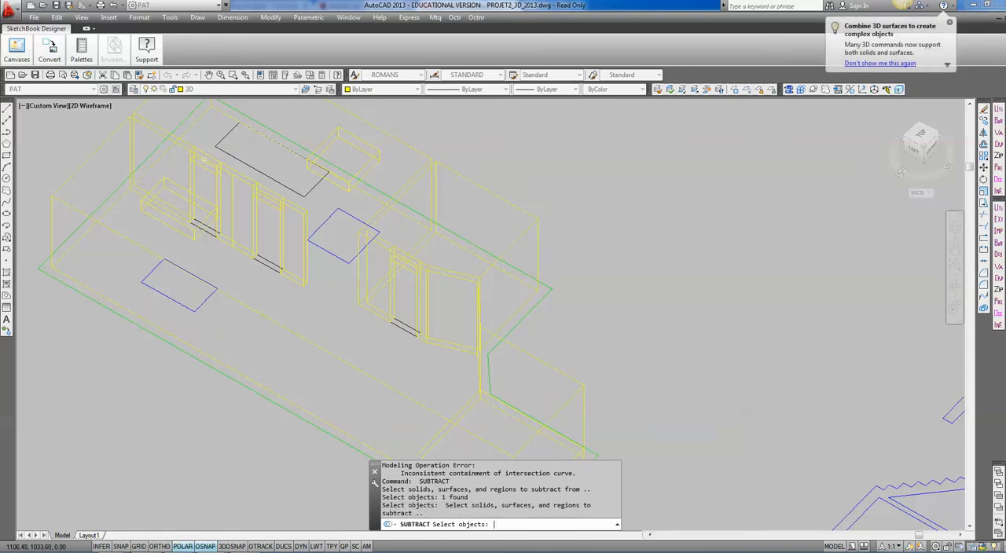
click(208, 163)
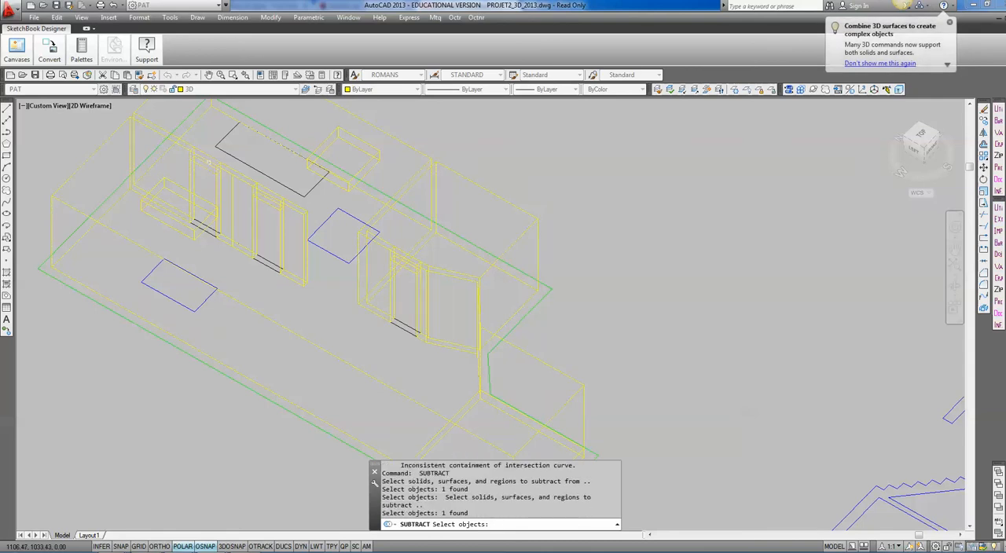
click(243, 177)
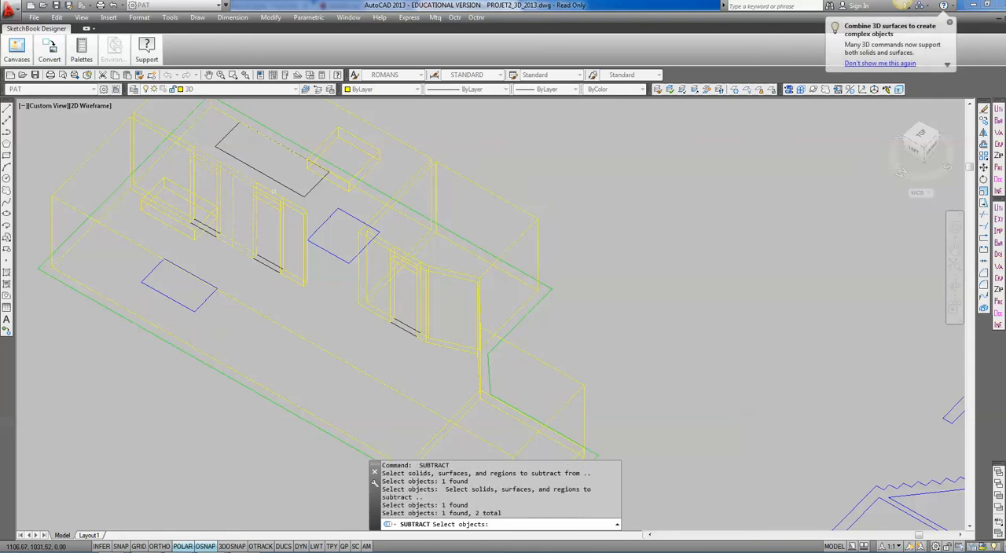
click(274, 192)
click(301, 211)
key(Return)
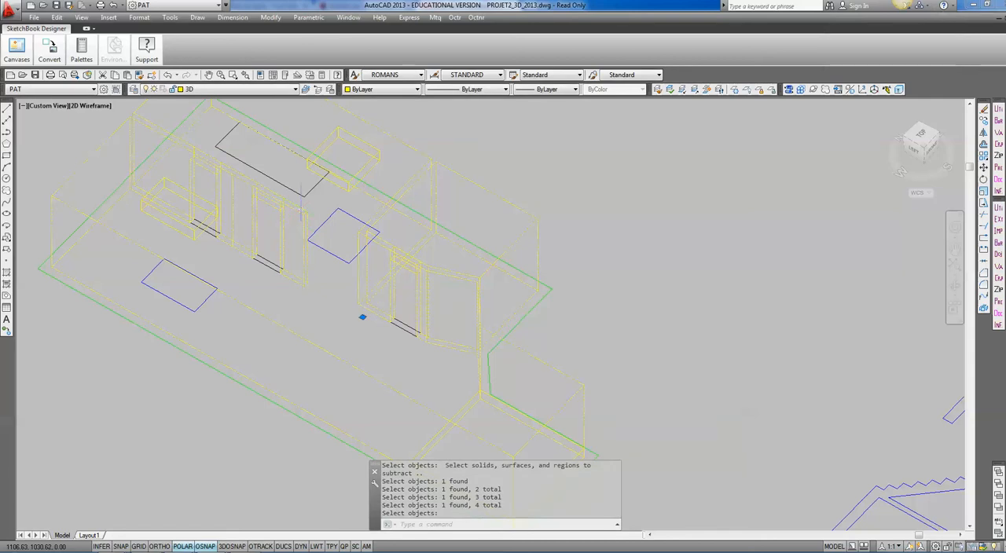
key(Escape)
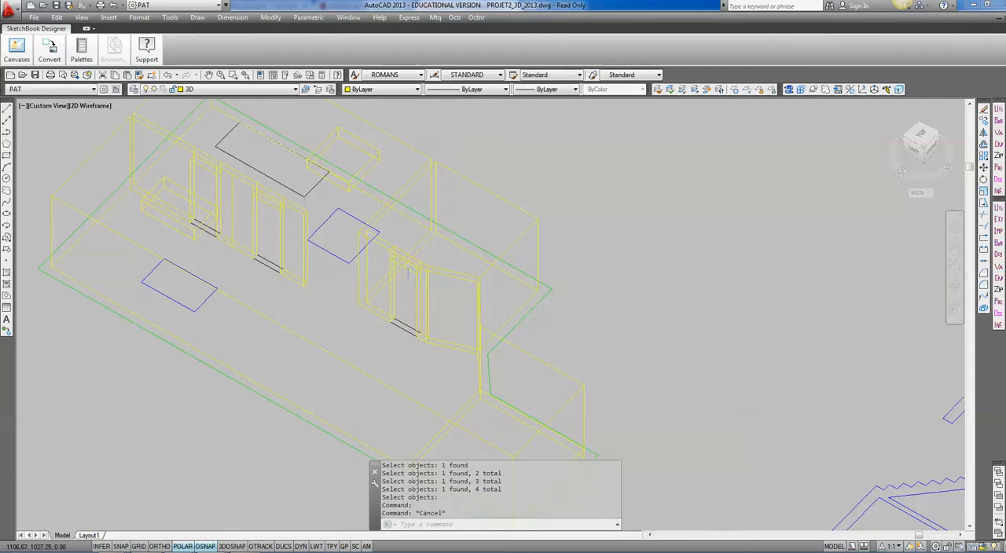
Subtract the third door's header piece, beside the angled wall, from the main interior solid.
key(Return)
click(427, 268)
key(Return)
click(422, 262)
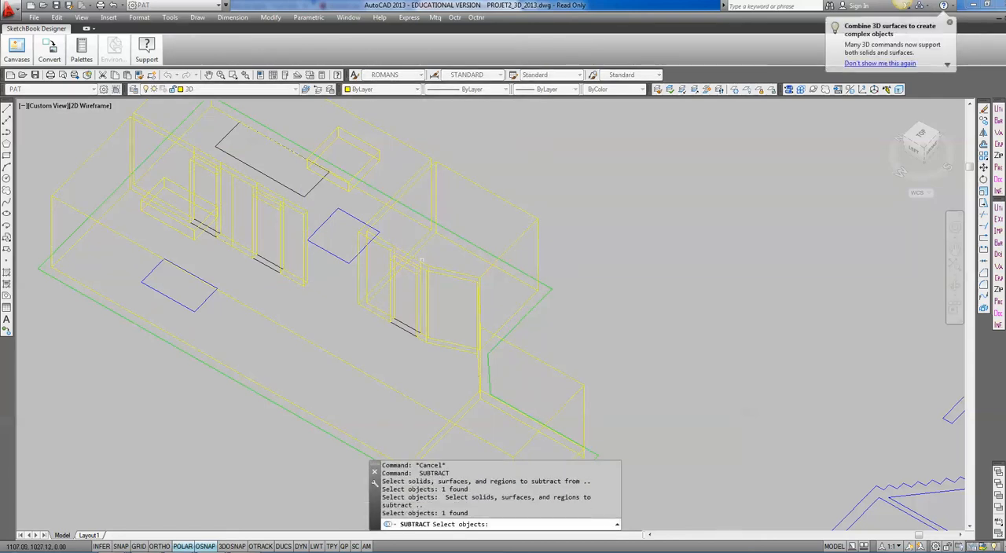
key(Return)
Subtract the landing piece at the narrow end of the house from the main interior solid.
middle_drag(505, 347, 490, 265)
key(Return)
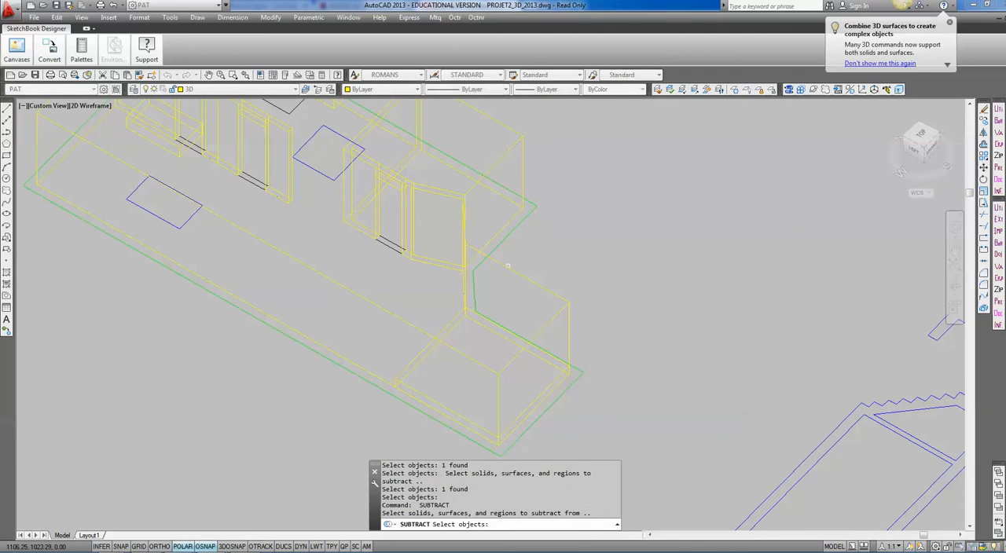
click(450, 314)
key(Return)
click(448, 325)
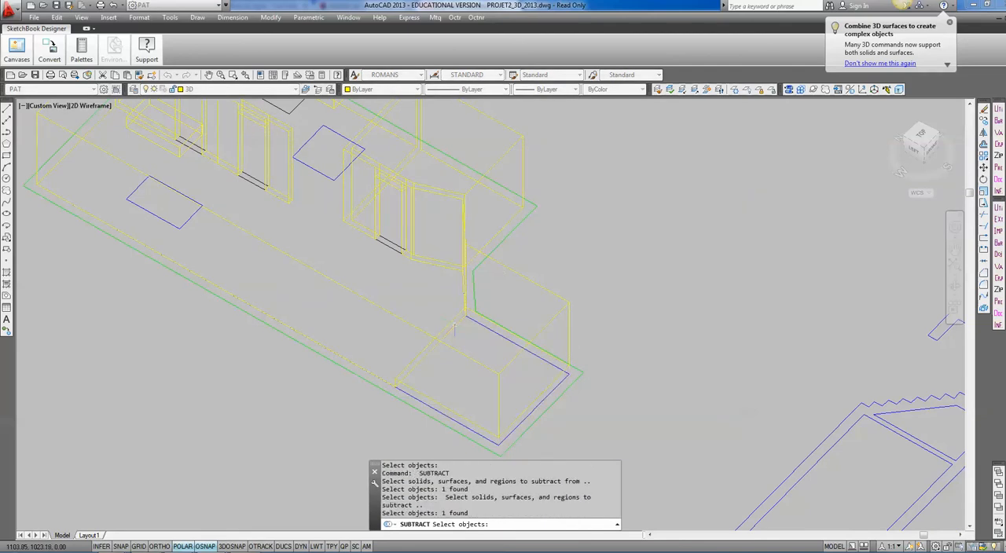
key(Return)
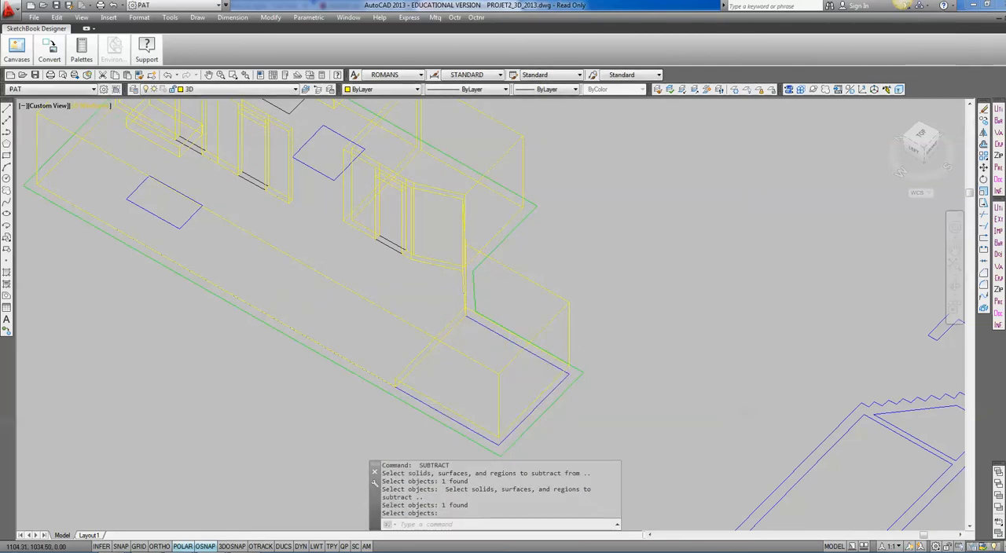
Display the model in the Conceptual visual style and inspect the partition's door openings from above and obliquely.
click(92, 105)
click(139, 146)
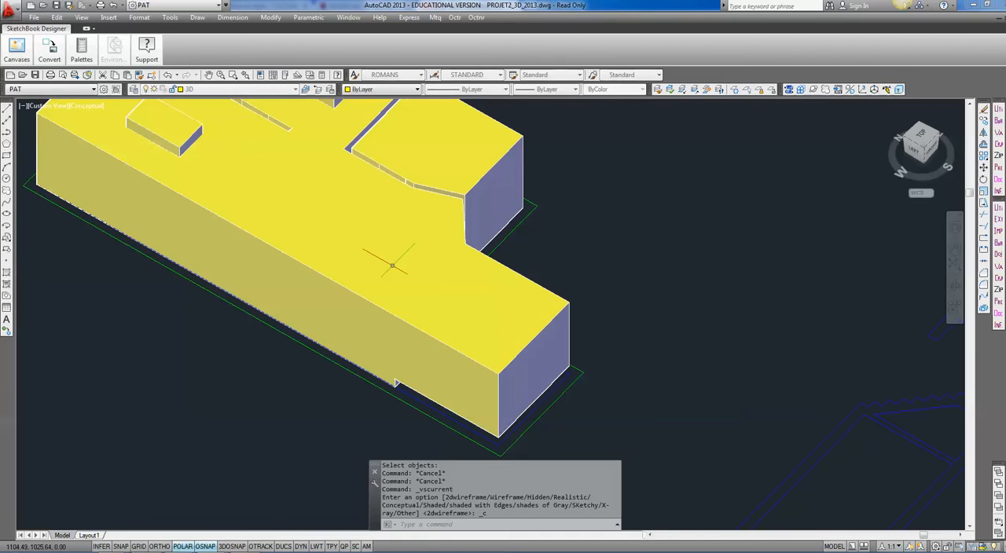
mouse_move(400, 334)
shift+middle_down()
mouse_move(415, 271)
mouse_move(429, 350)
shift+middle_up()
shift+middle_drag(346, 247, 365, 337)
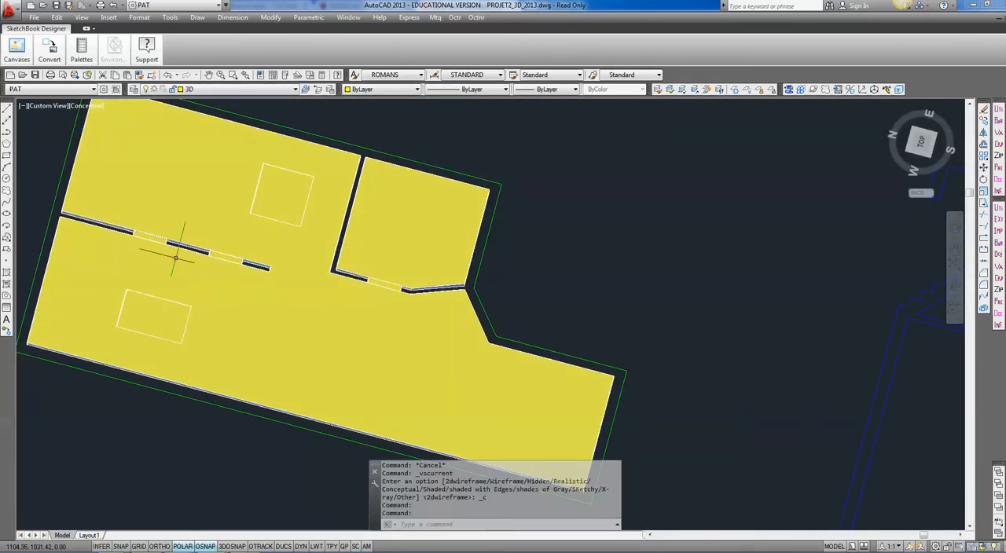
scroll(164, 247, up, 6)
shift+middle_drag(164, 249, 168, 227)
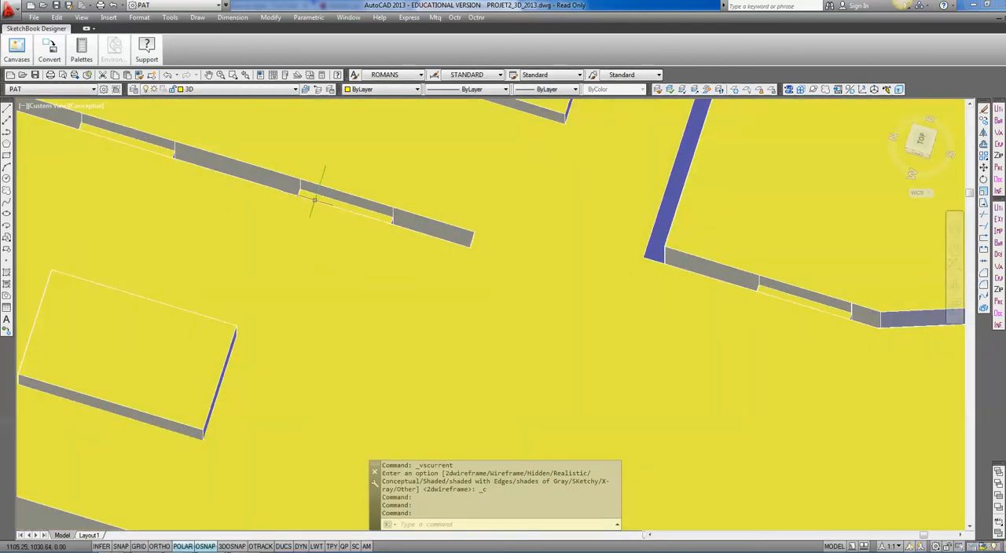
scroll(718, 263, down, 5)
middle_drag(717, 264, 599, 268)
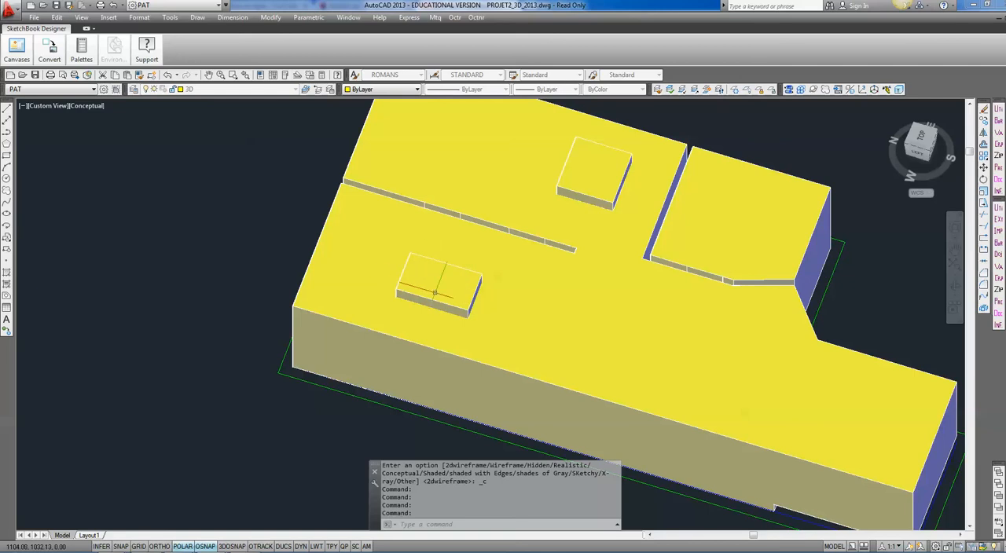
Union the main interior solid with the two raised boxes on its upper face.
text(UN)
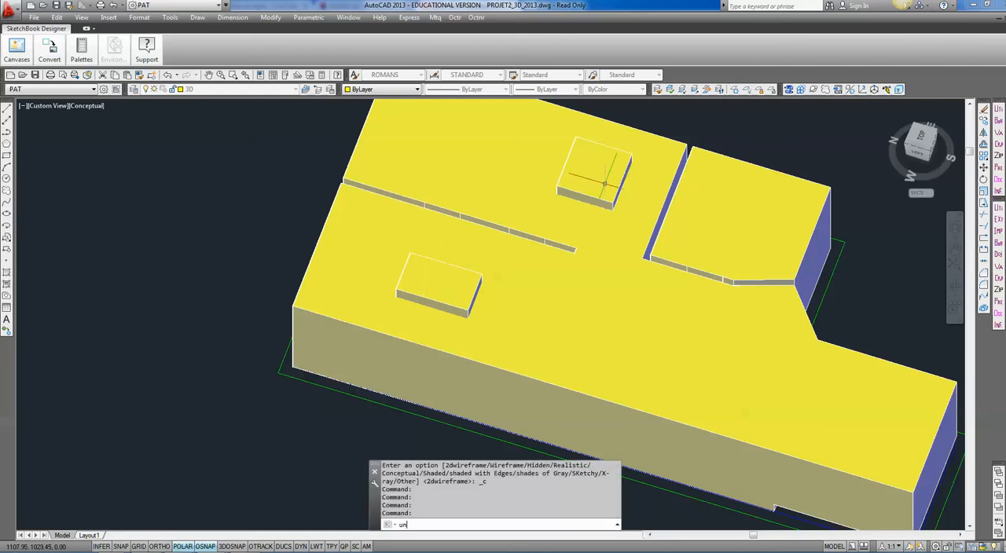
text(i)
key(Return)
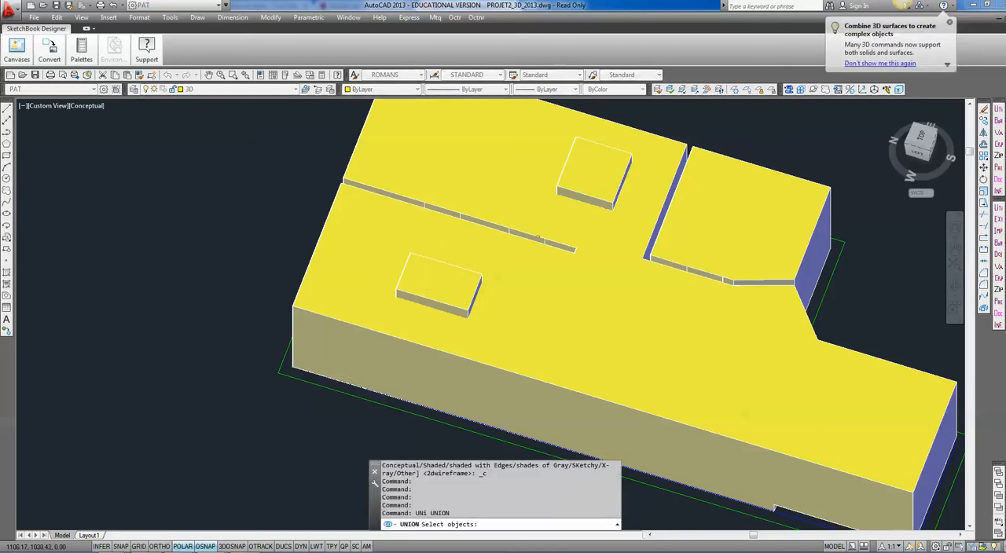
click(433, 348)
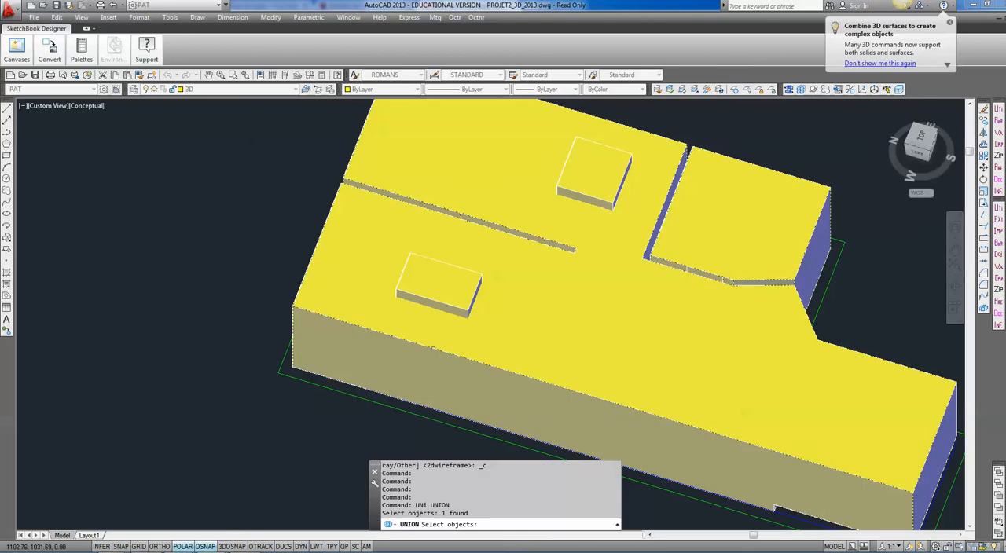
click(453, 305)
click(597, 198)
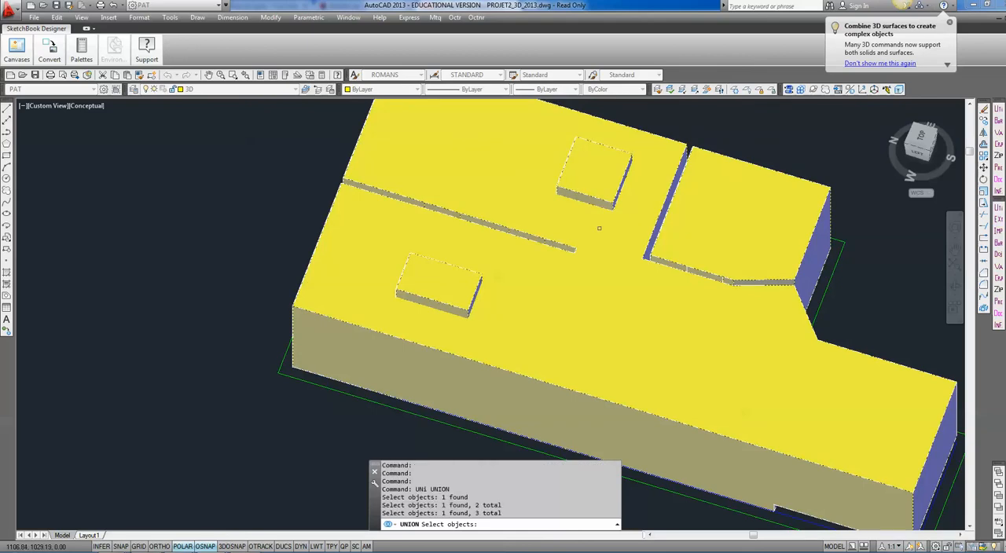
key(Return)
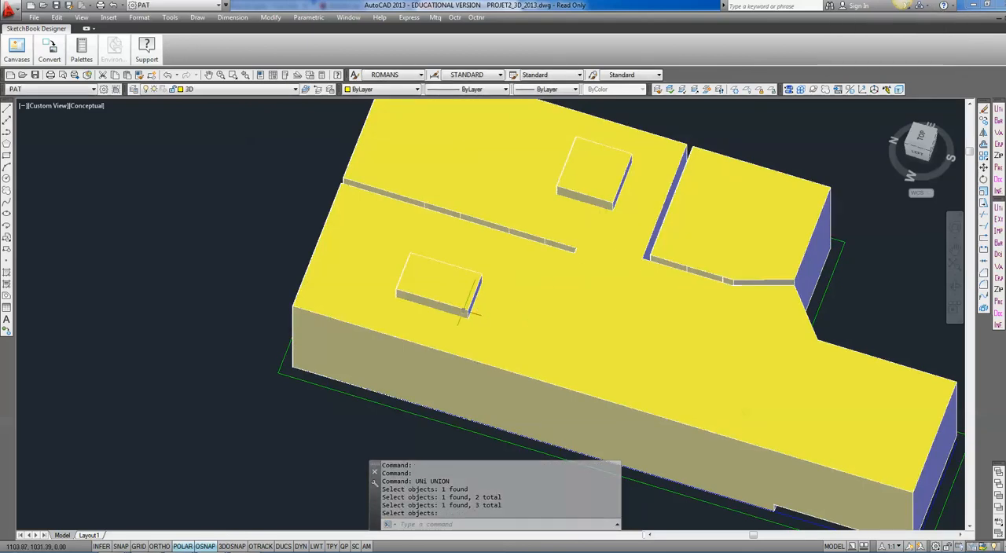
click(479, 333)
key(Escape)
scroll(539, 322, down, 3)
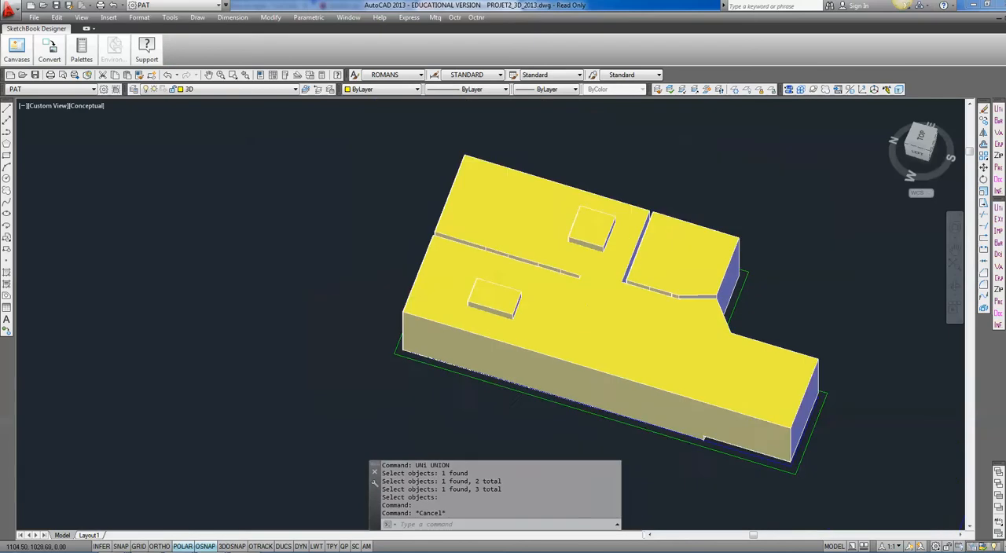
Orient the view to Top and examine the staircase section drawn below the floor plans.
shift+middle_drag(602, 343, 548, 312)
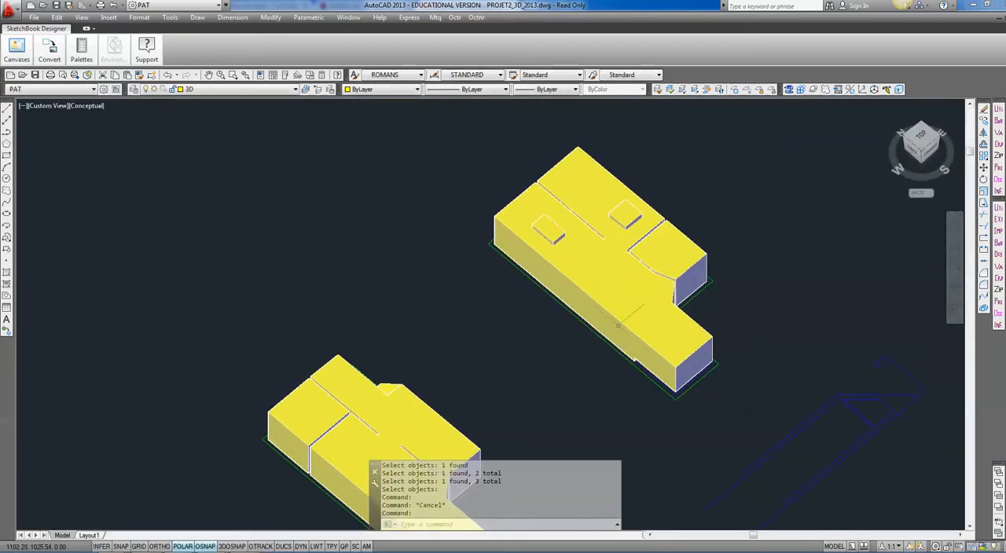
middle_drag(635, 319, 629, 323)
middle_drag(714, 319, 456, 292)
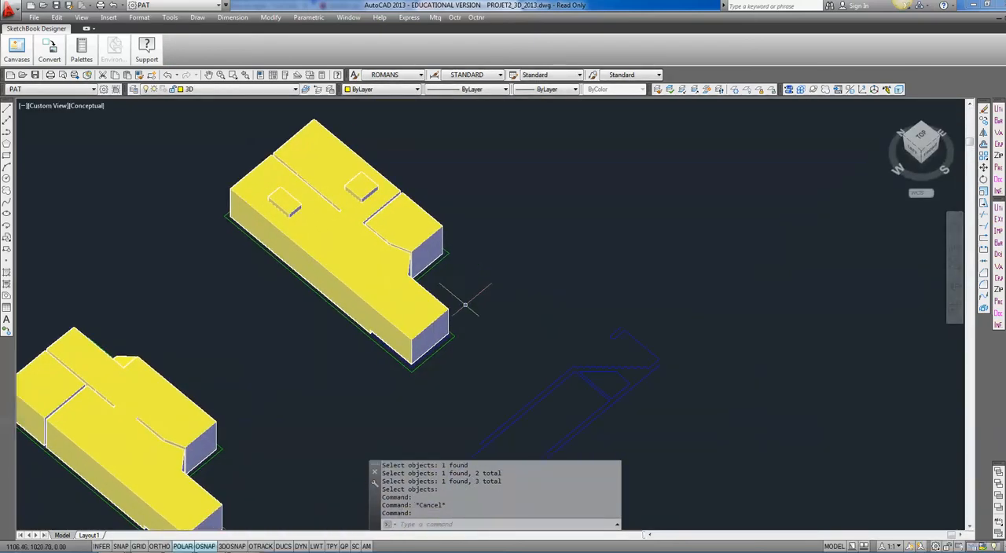
click(921, 136)
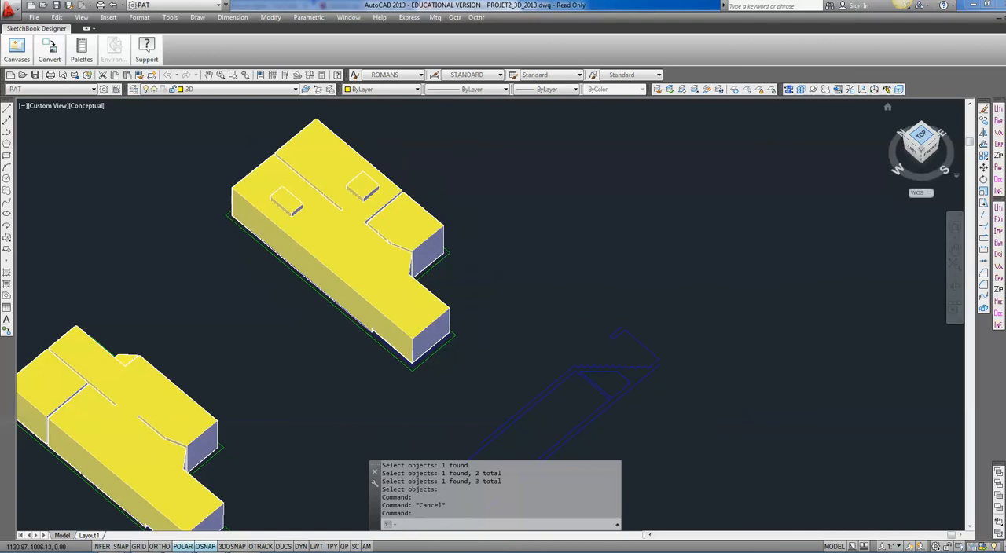
scroll(703, 407, up, 3)
middle_drag(707, 408, 668, 386)
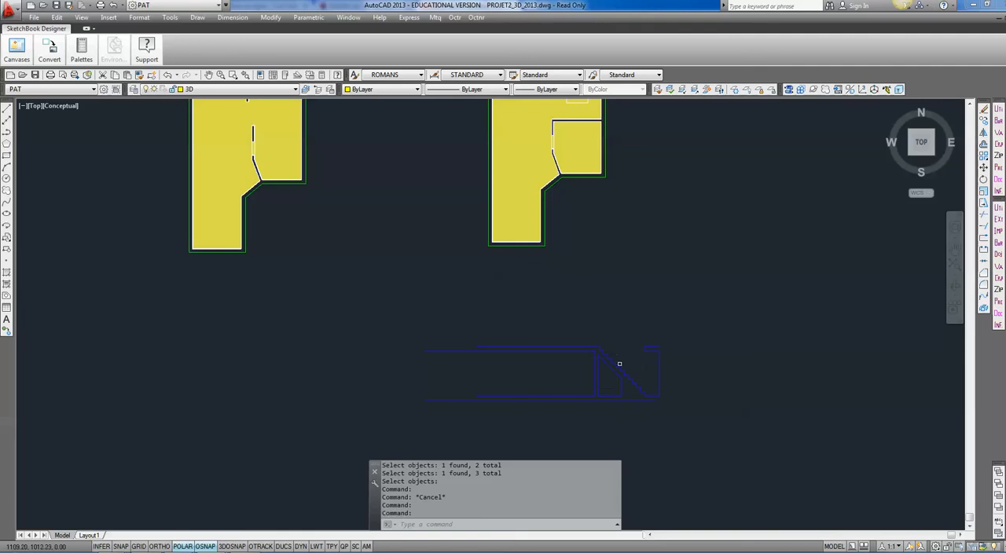
scroll(627, 369, up, 2)
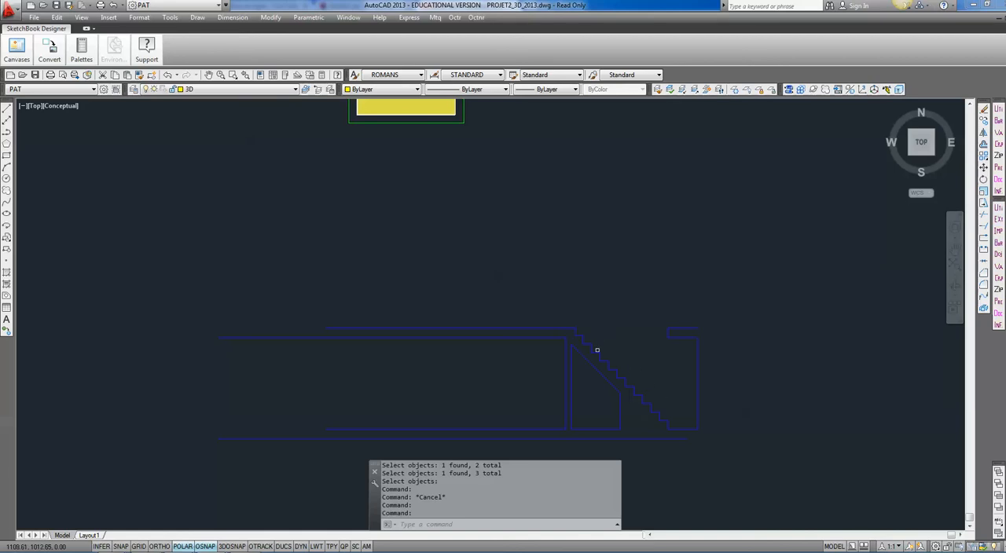
scroll(589, 345, up, 2)
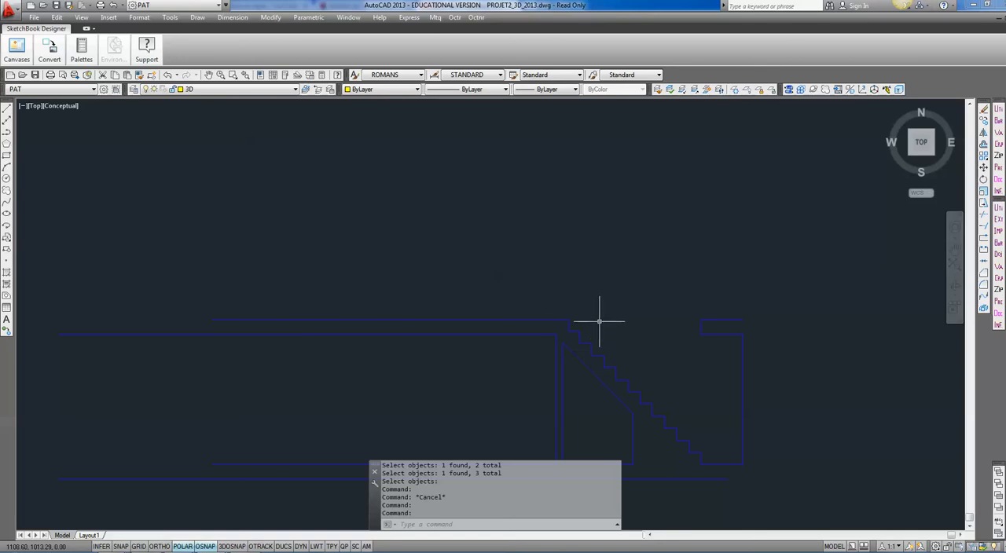
Draw a line closing the stairwell opening, from the top of the stairs to the opposite slab edge.
text(l)
key(Return)
click(569, 319)
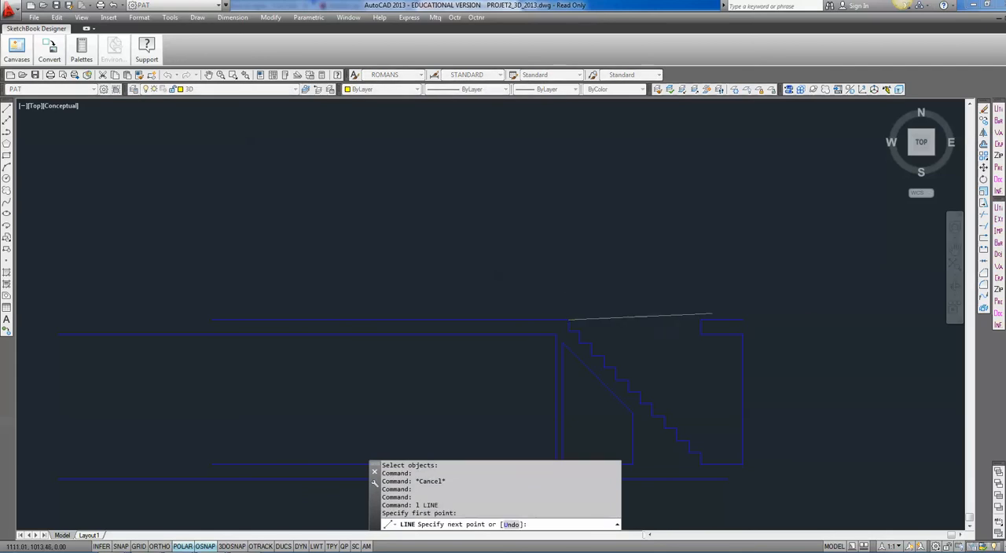
click(701, 320)
key(Return)
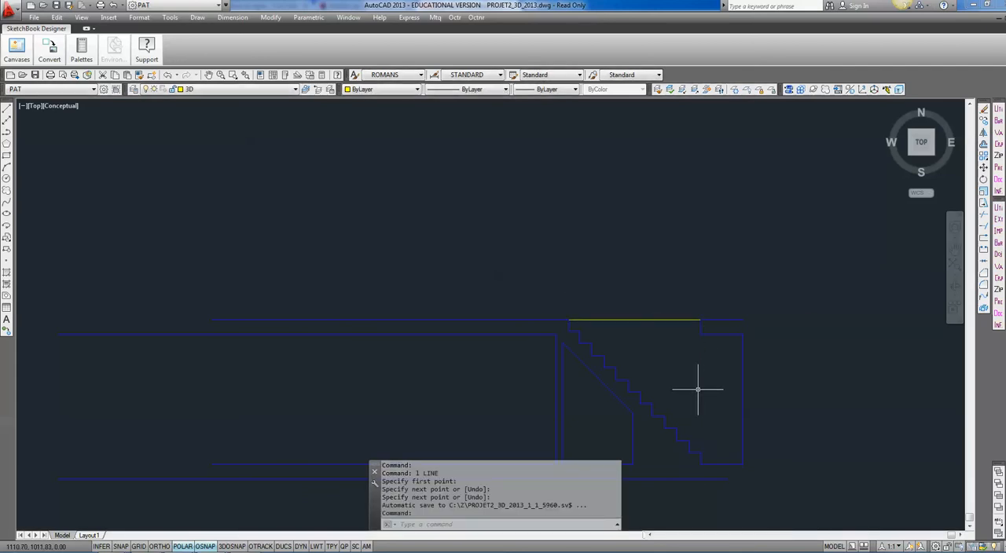
Create a boundary polyline from the enclosed space above the stairs in the section and regenerate the drawing.
text(b)
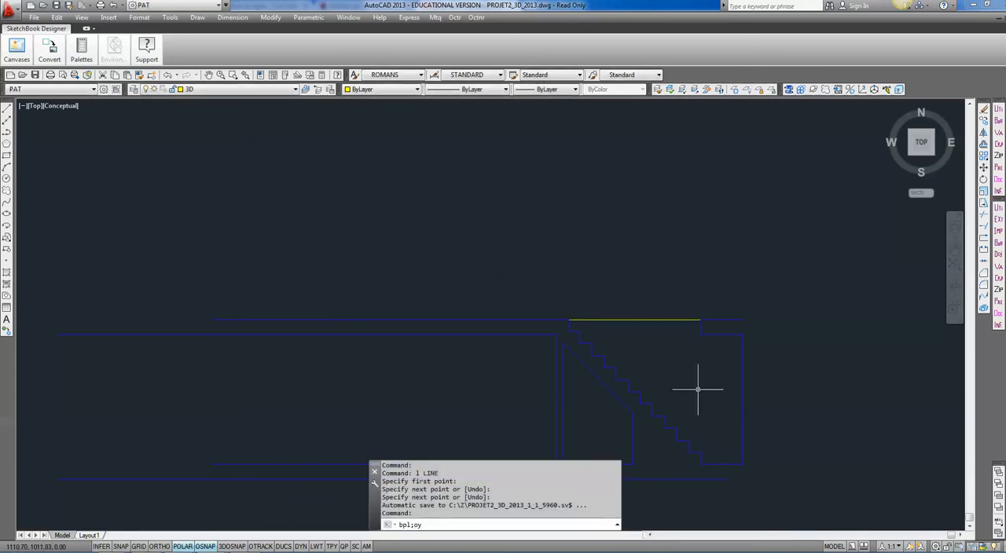
text(po)
key(Return)
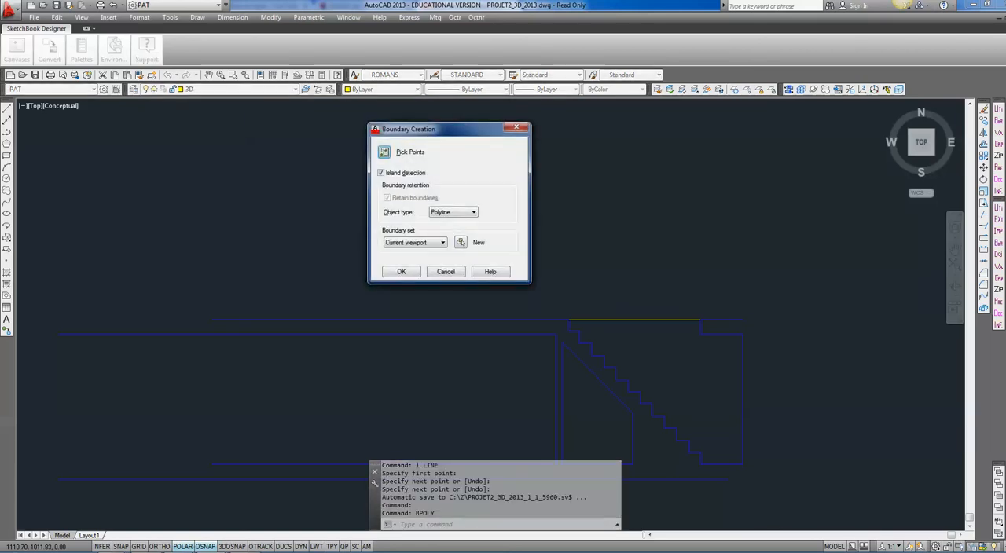
click(386, 141)
click(621, 346)
key(Return)
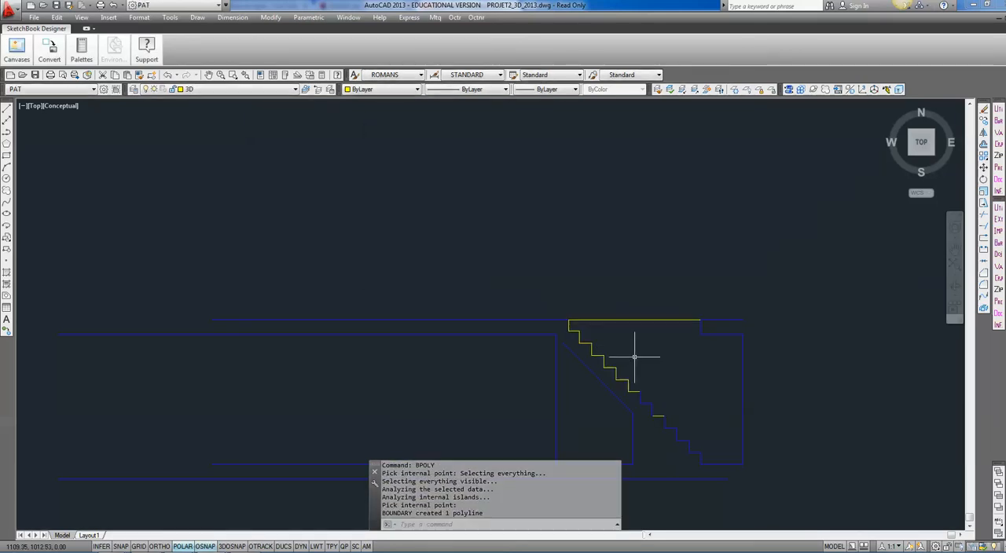
text(re)
key(Return)
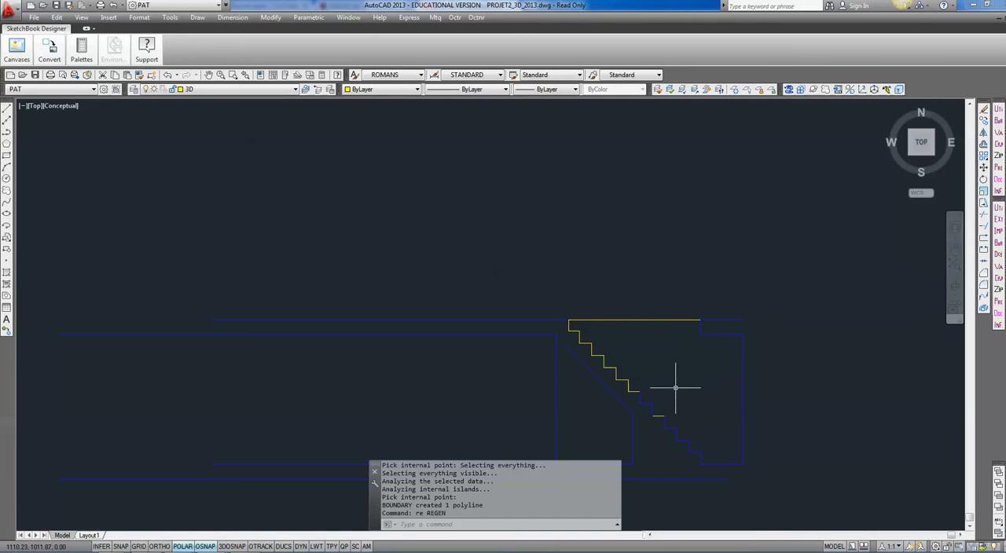
Tilt the view toward the front and return the model display to the 2D Wireframe visual style.
shift+middle_drag(675, 388, 676, 308)
shift+middle_drag(700, 396, 642, 347)
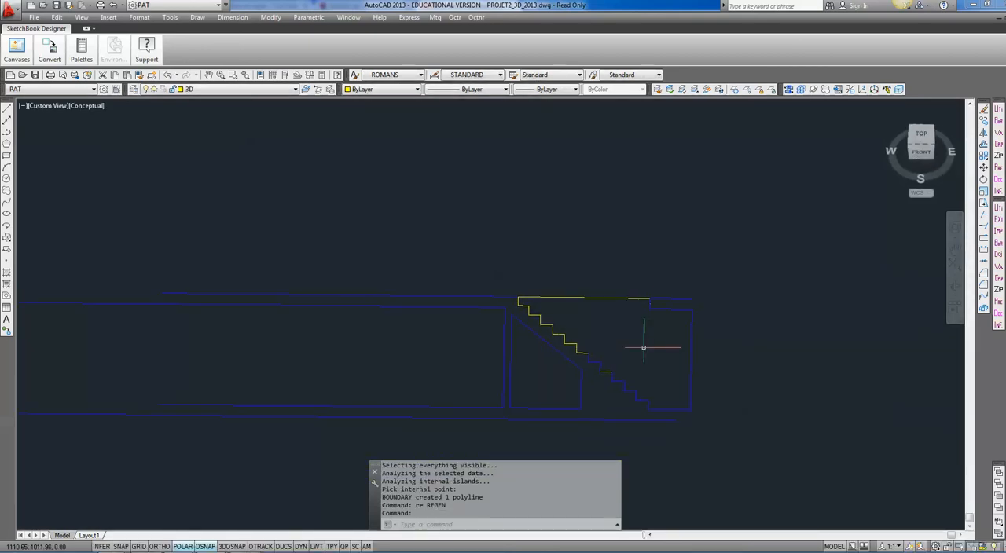
scroll(610, 344, down, 5)
middle_drag(483, 305, 519, 442)
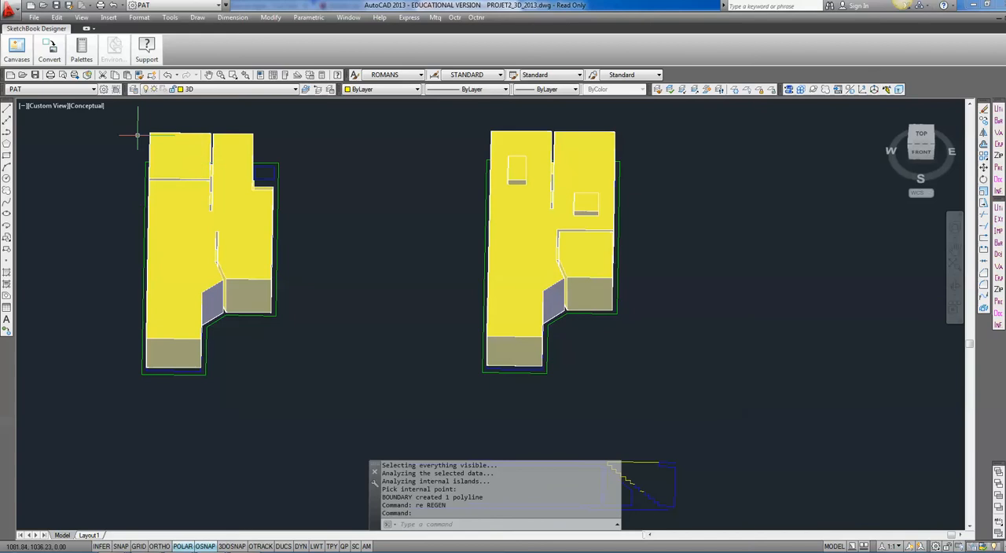
click(89, 106)
click(90, 122)
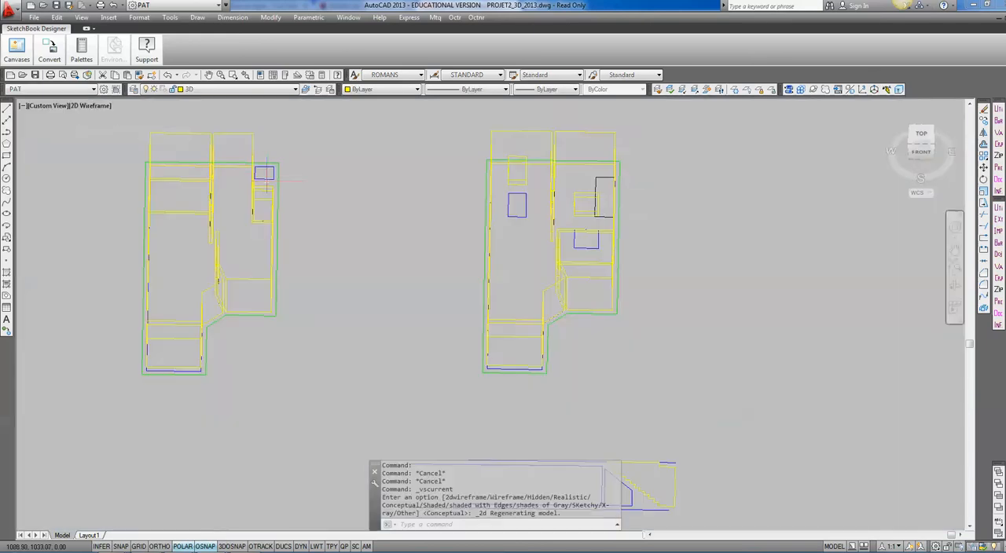
List the properties of the blue stairwell rectangle's upper line in the middle plan to read its length.
scroll(267, 171, up, 4)
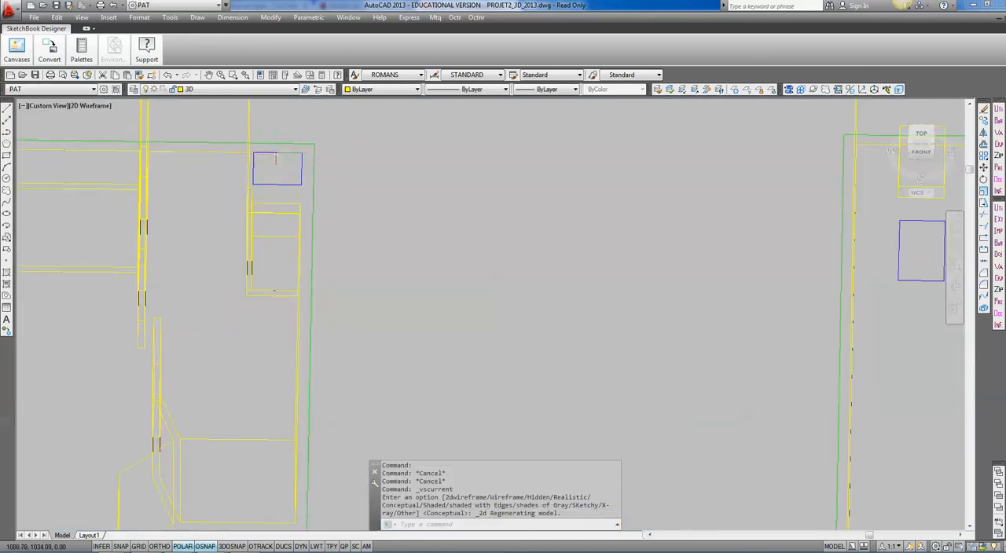
click(276, 154)
text(li)
key(Return)
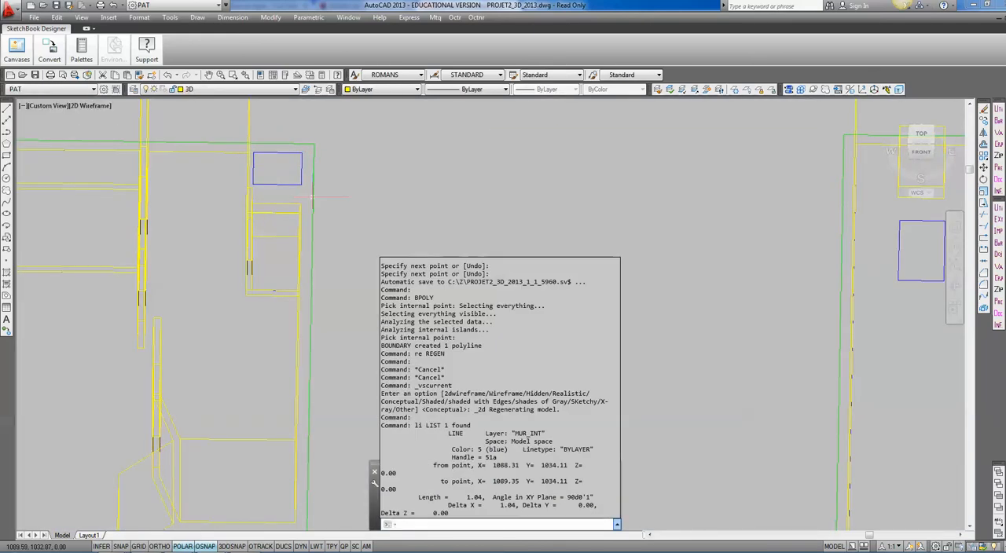
key(Return)
key(Escape)
key(Escape)
Extrude the closed stair boundary polyline to a height of 1.04.
scroll(637, 229, down, 8)
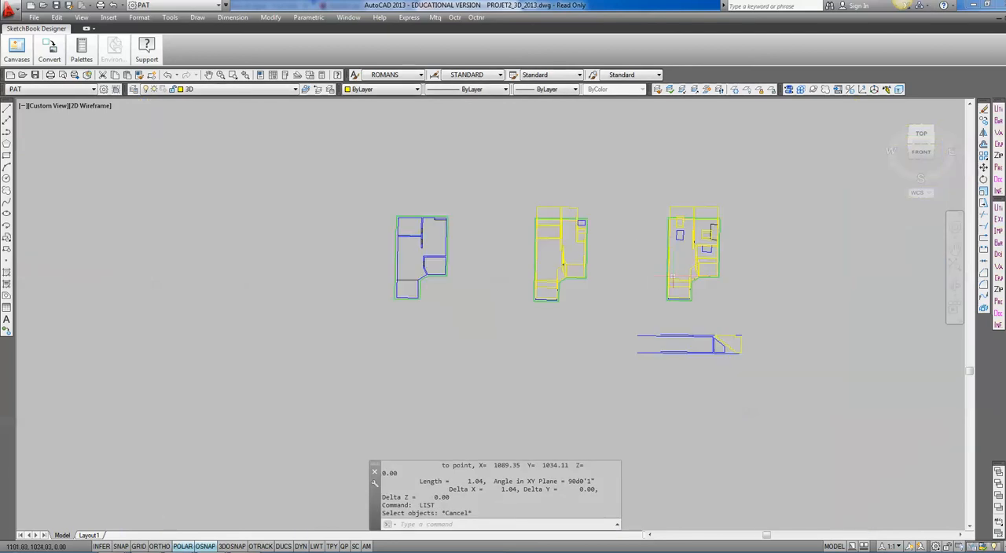
middle_drag(739, 353, 622, 390)
scroll(621, 391, up, 6)
text(ext)
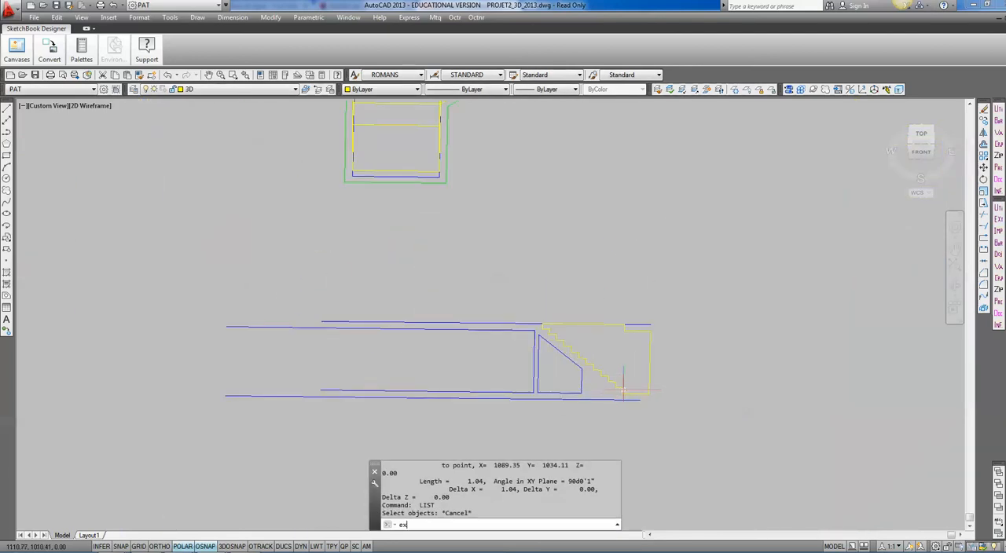
key(Return)
click(622, 390)
key(Return)
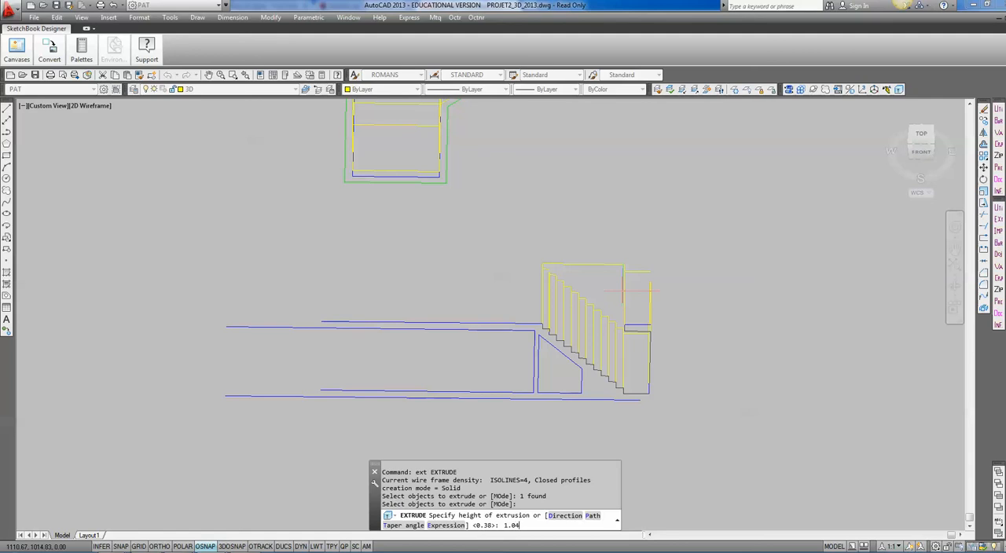
key(Return)
Move the extruded stair solid from the section to the empty space beside the plan containing the black stairwell rectangle.
click(611, 319)
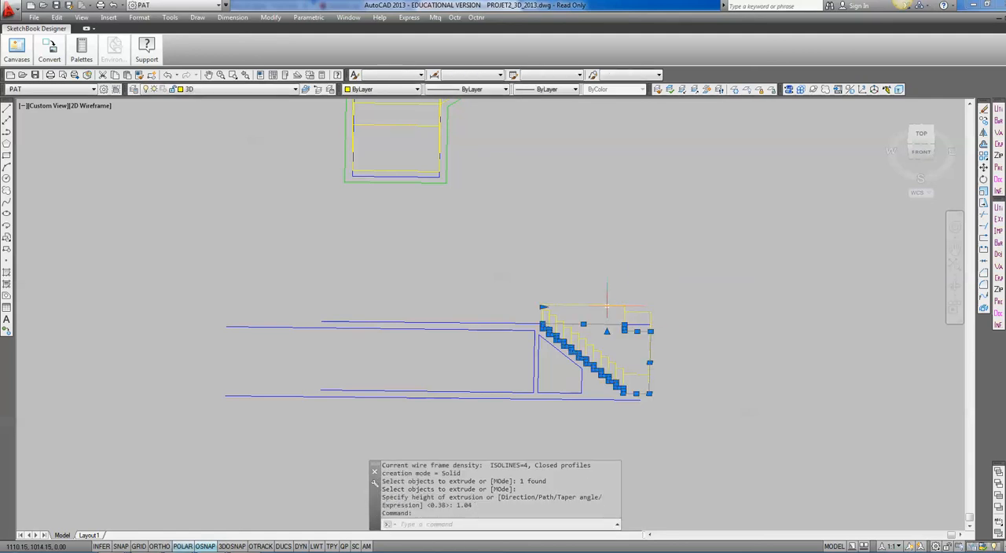
text(m)
key(Return)
click(545, 305)
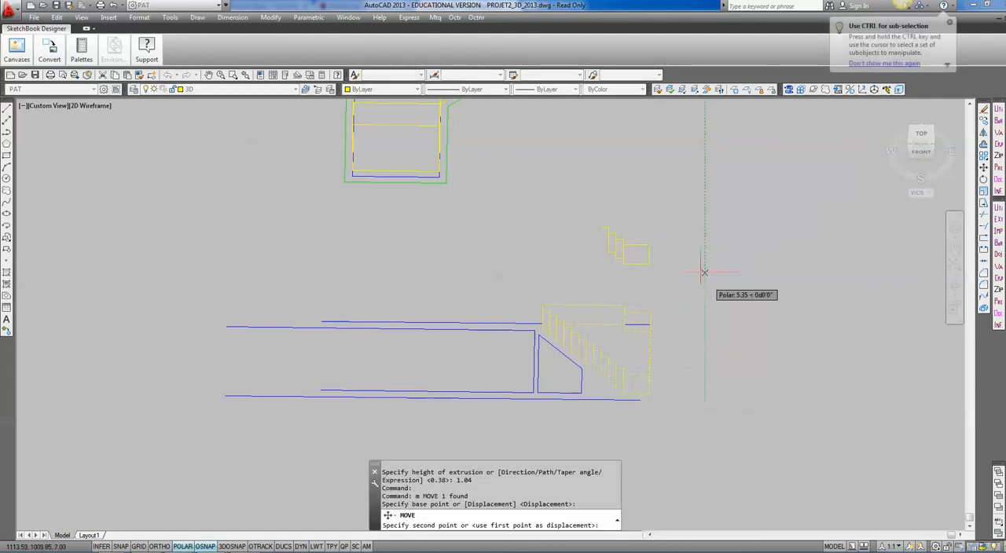
middle_drag(711, 166, 620, 426)
middle_drag(659, 296, 605, 399)
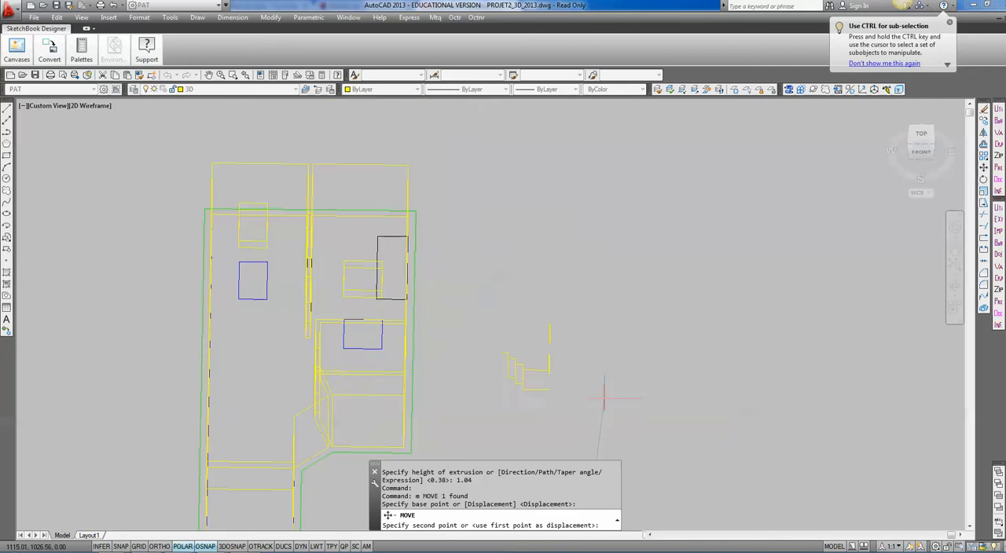
click(595, 355)
Rotate the stair solid about one of its corners so its long straight side runs parallel to the plan's stairwell rectangle.
shift+middle_drag(544, 386, 489, 391)
text(ro)
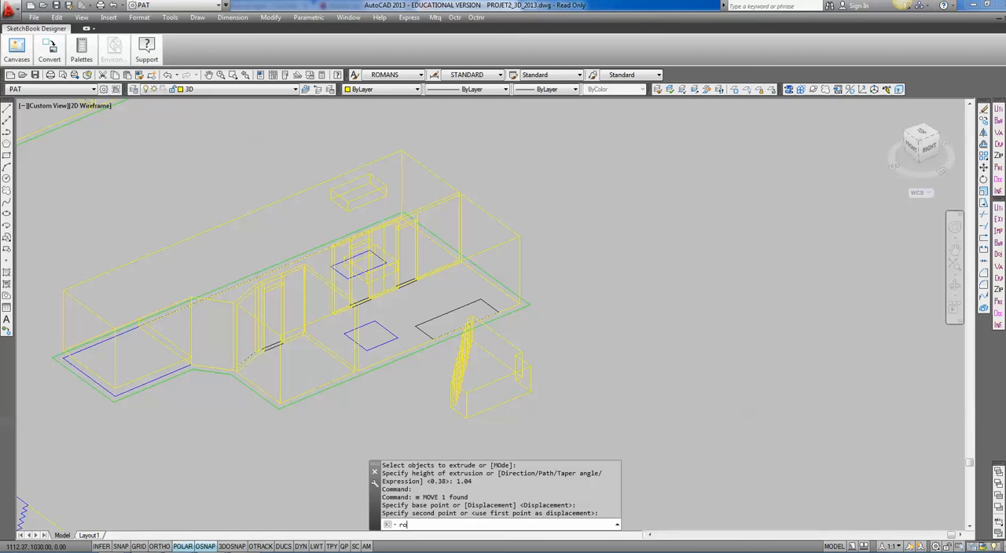
key(Return)
click(519, 359)
key(Return)
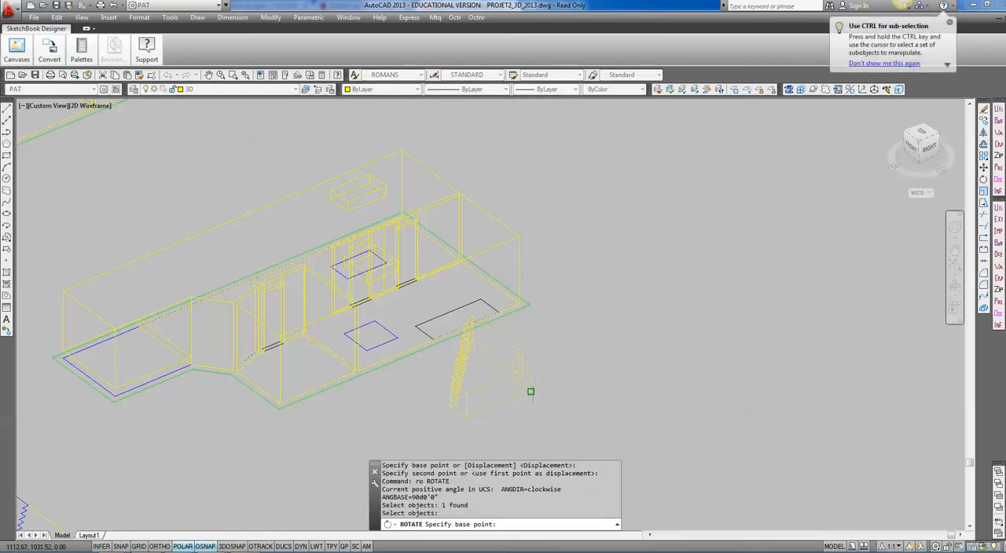
click(530, 389)
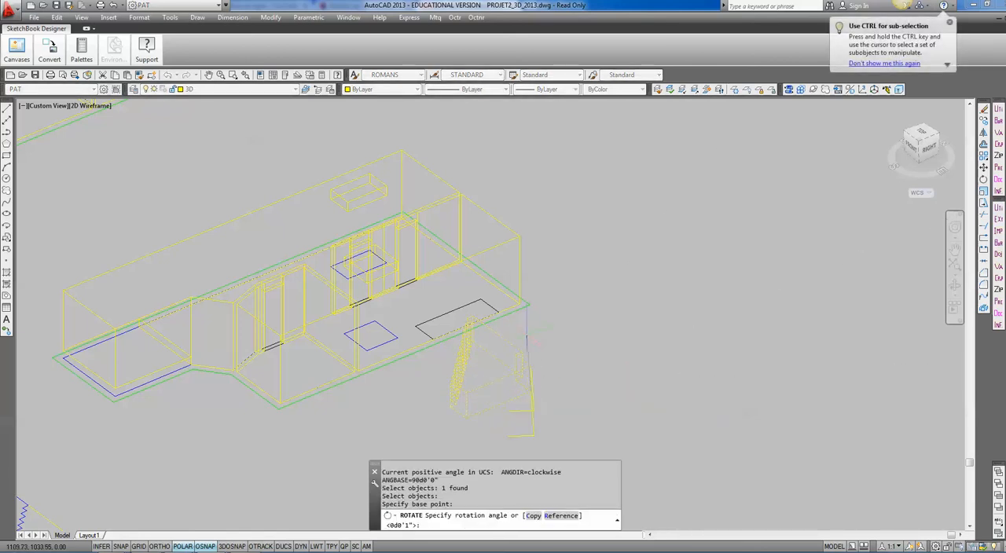
click(481, 355)
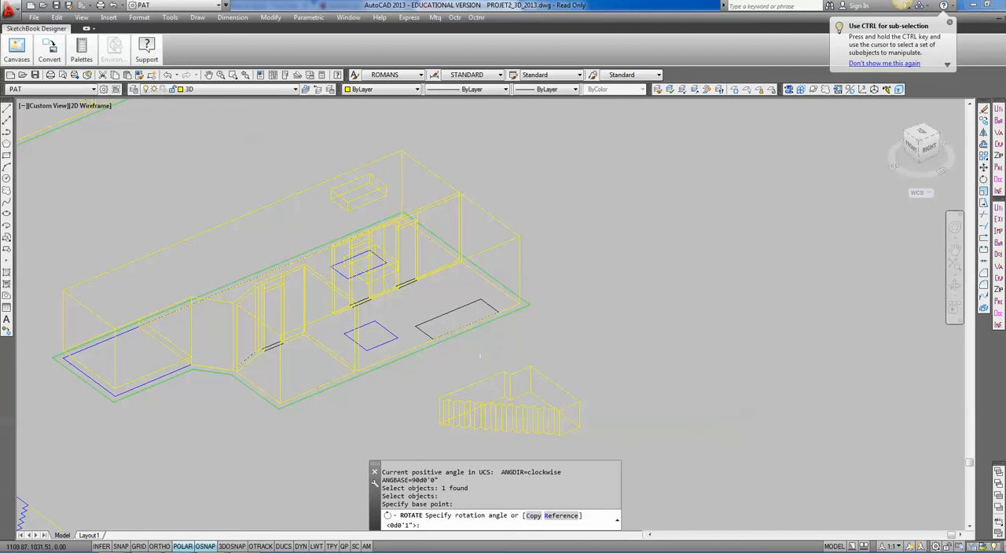
Align the stair solid with the black stairwell rectangle using three point pairs, so the steps descend below the floor volume.
scroll(506, 386, up, 3)
middle_drag(523, 397, 480, 369)
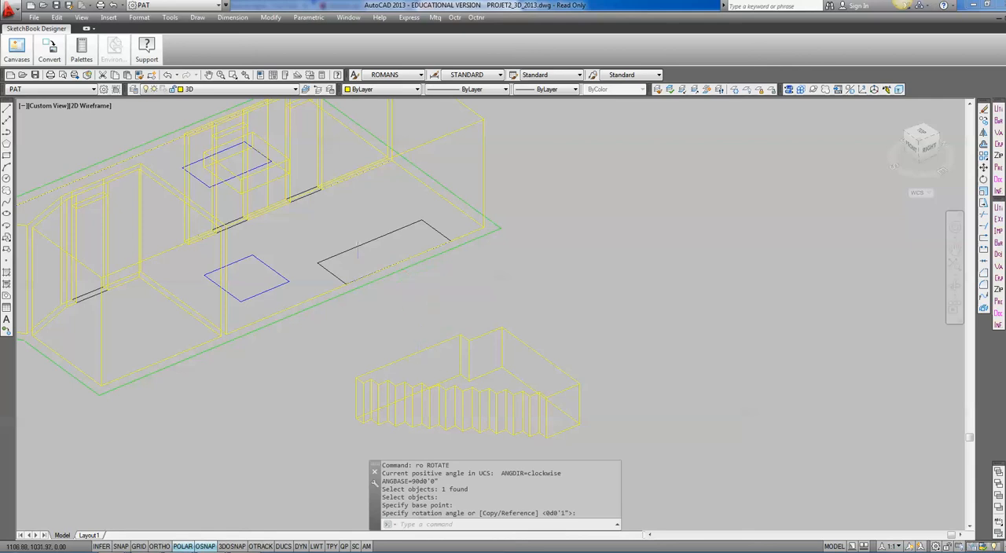
key(Return)
text(al ALIGN)
key(Return)
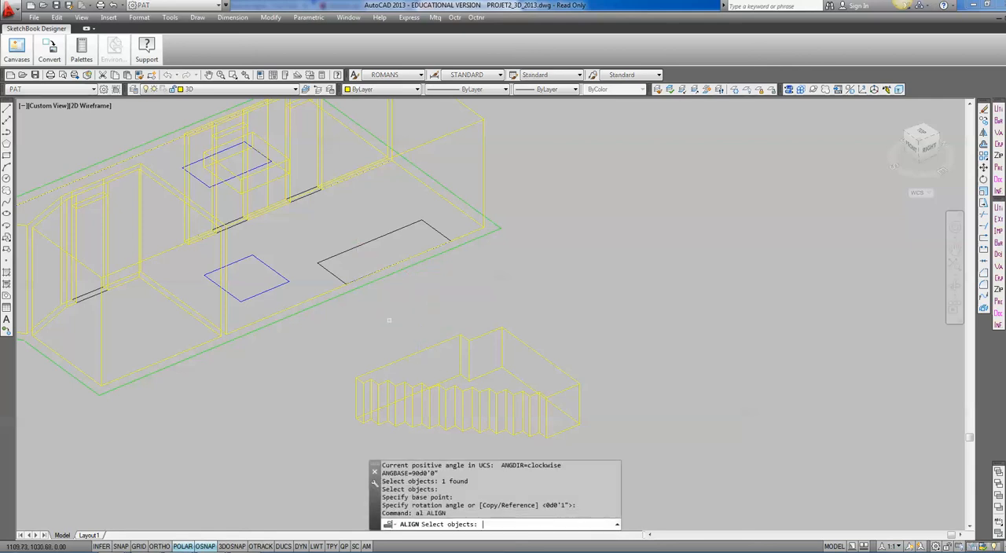
click(434, 347)
key(Return)
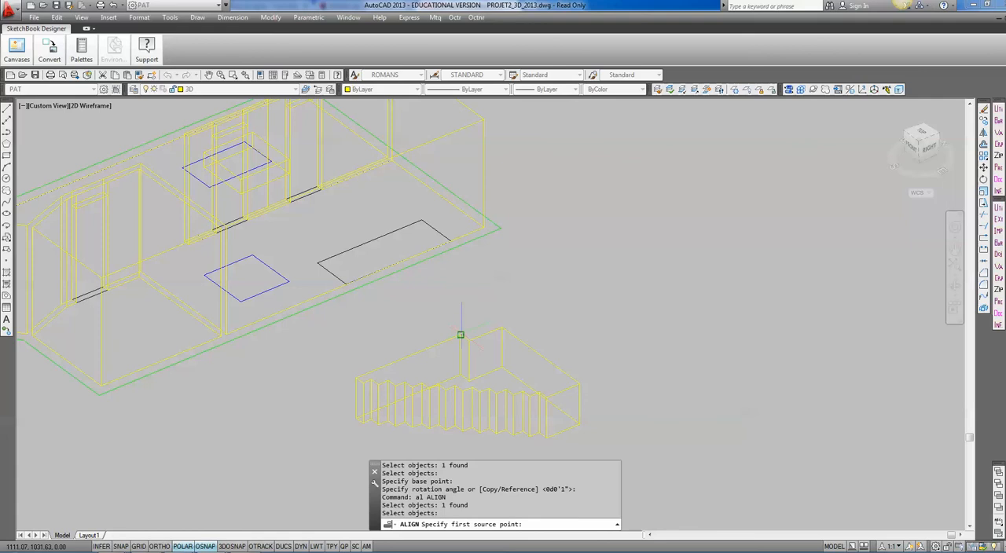
click(460, 335)
click(451, 242)
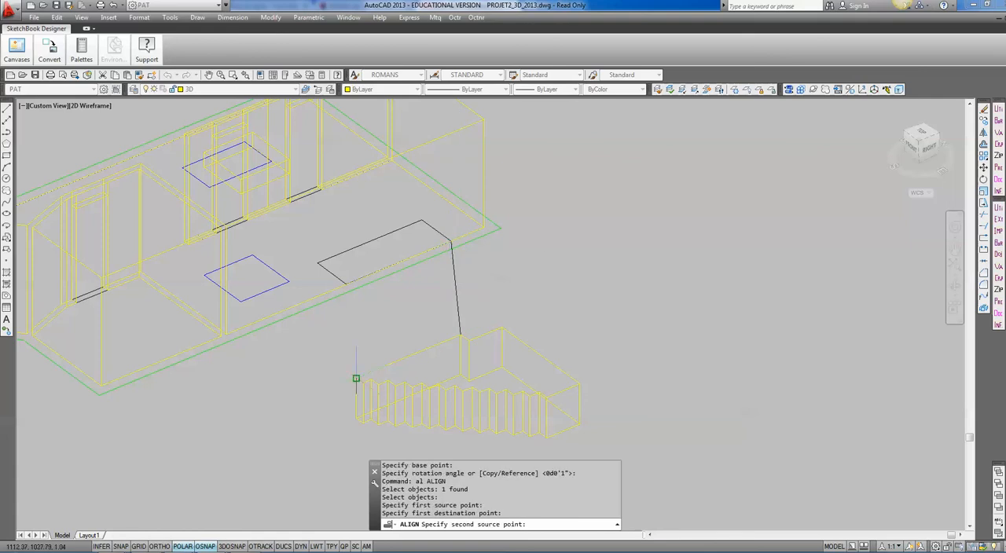
click(356, 378)
click(347, 283)
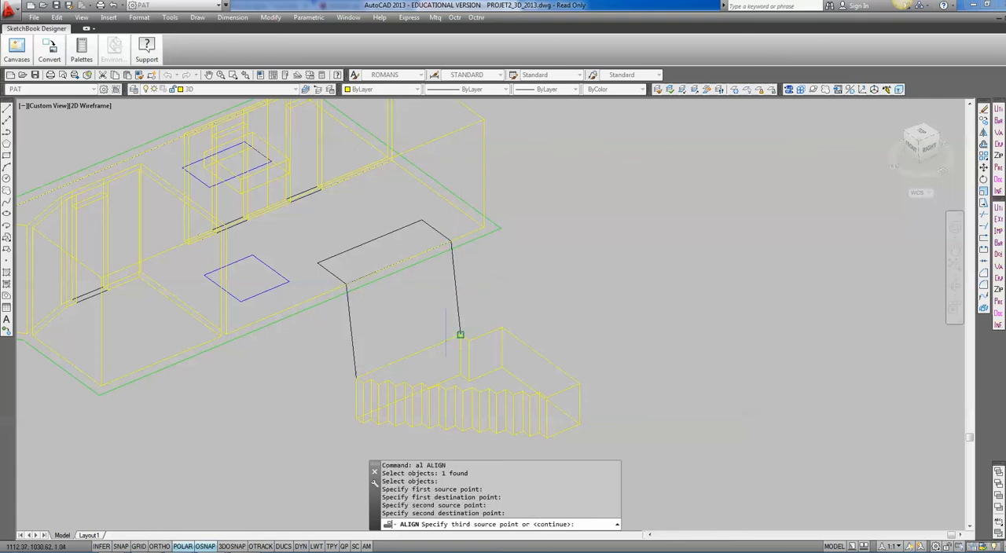
click(460, 375)
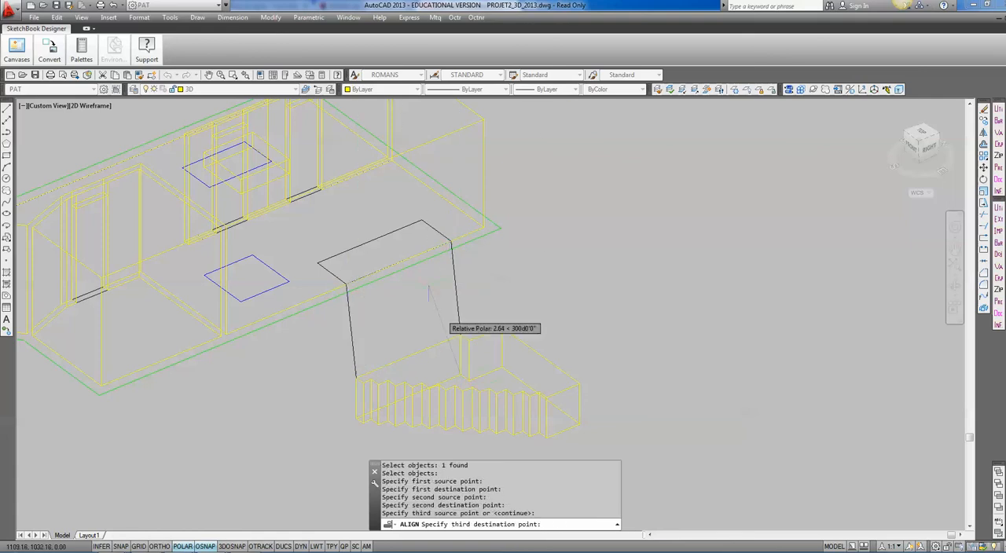
click(421, 220)
Union the aligned stair solid with the main room volume above it.
shift+middle_drag(495, 341, 358, 295)
shift+middle_drag(424, 314, 629, 326)
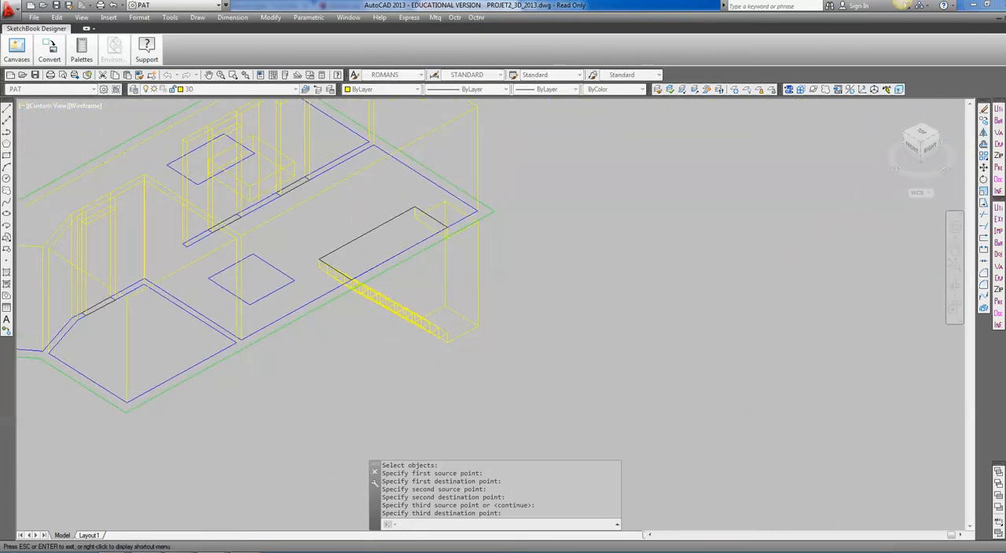
key(Escape)
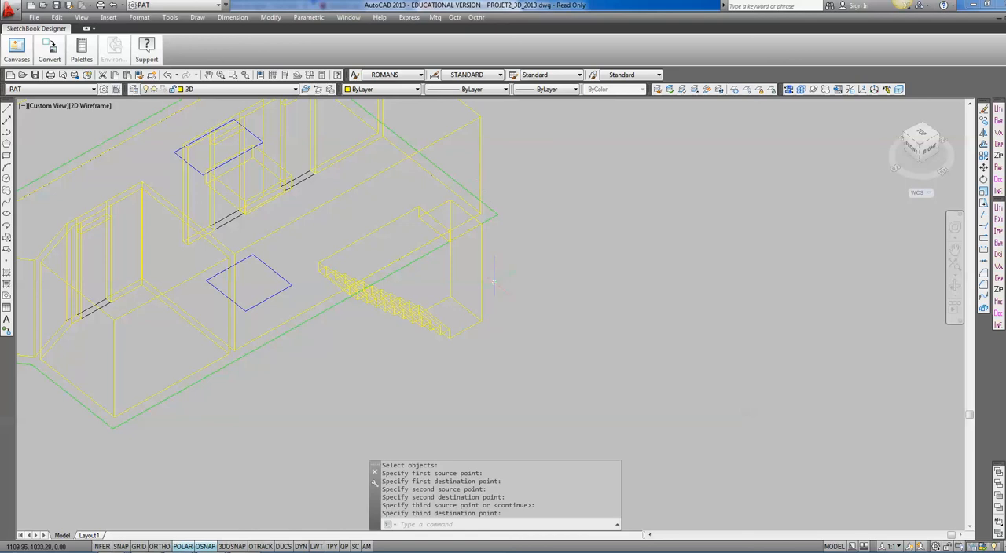
text(uni)
key(Return)
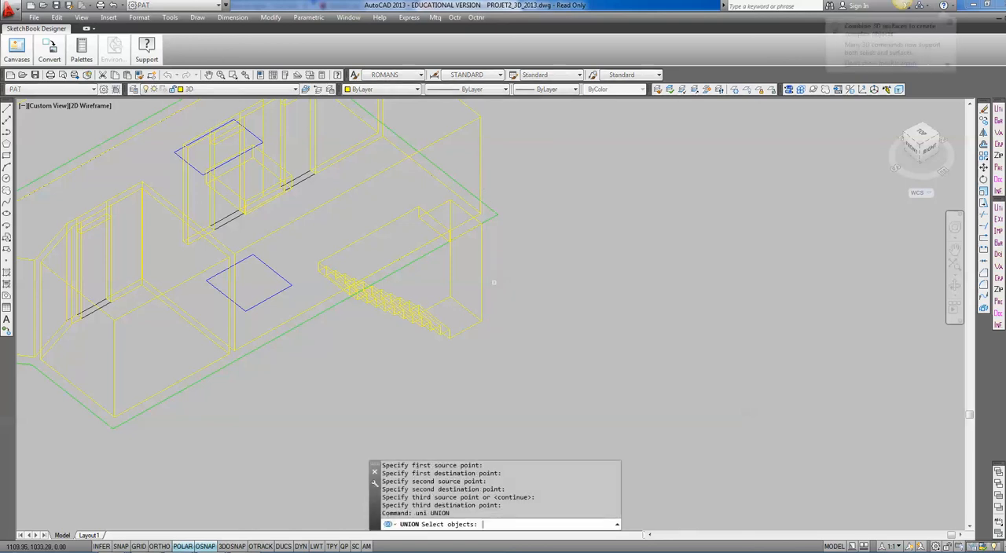
click(482, 197)
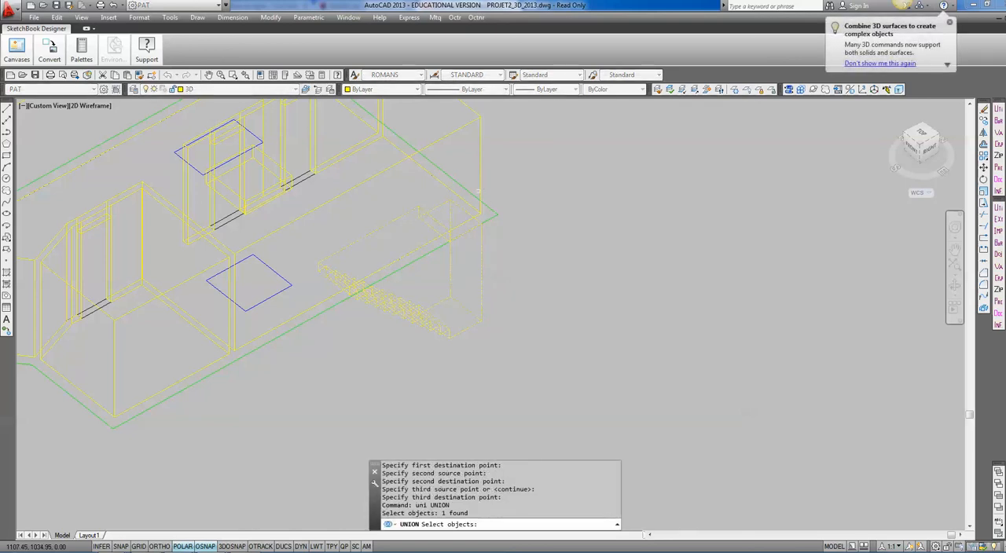
click(497, 192)
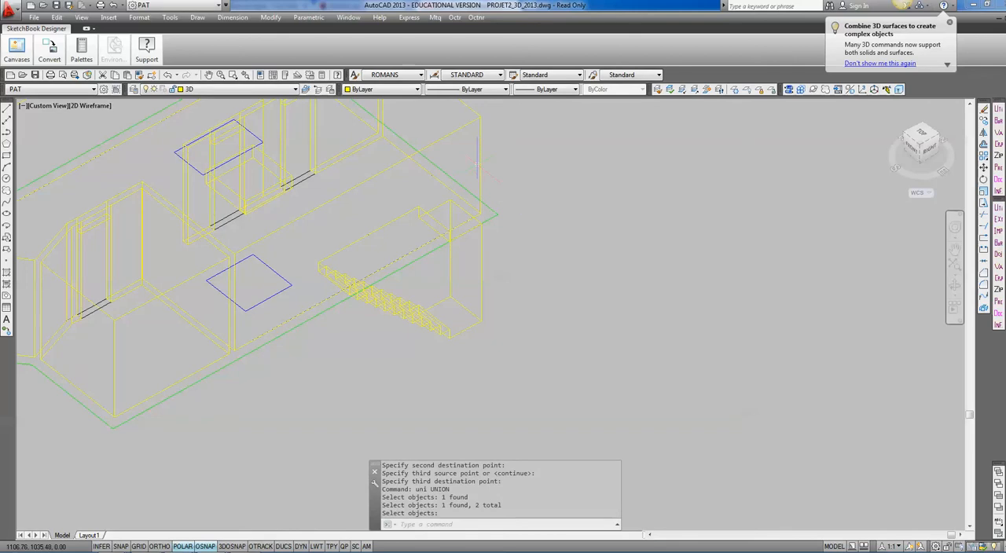
Display the model in the Conceptual visual style and inspect the joined staircase and room volume from several sides.
click(91, 105)
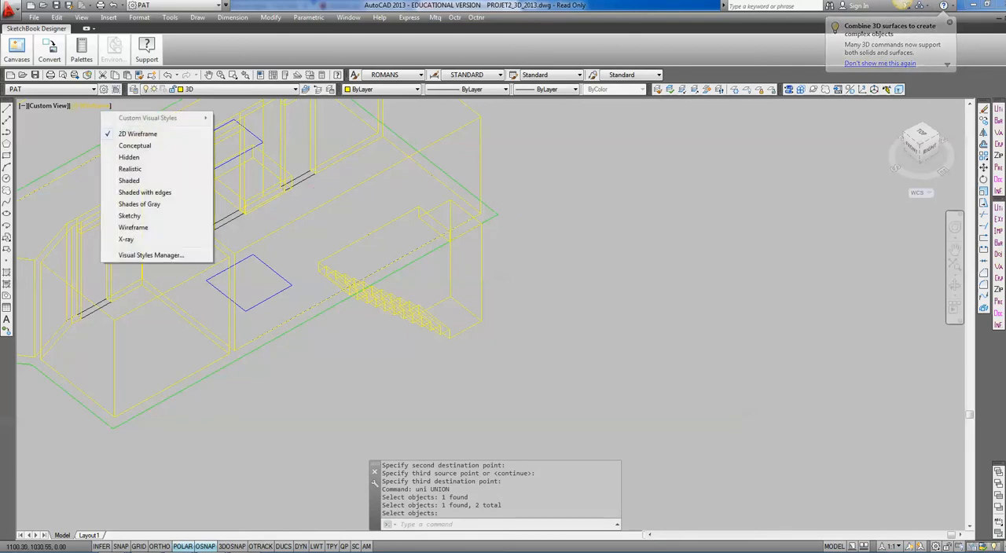
click(149, 146)
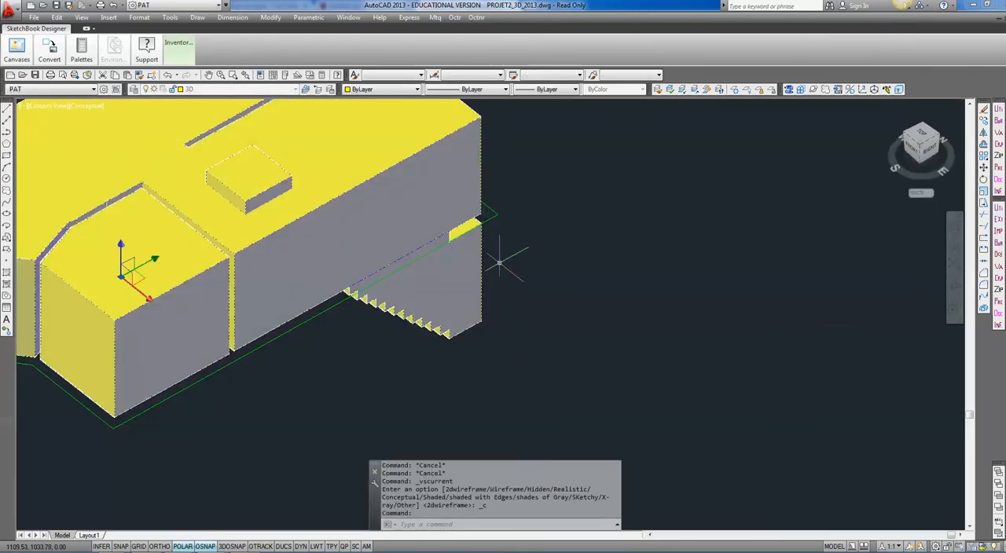
scroll(367, 212, up, 2)
mouse_move(367, 217)
shift+middle_down()
mouse_move(306, 312)
mouse_move(224, 314)
mouse_move(235, 279)
mouse_move(409, 276)
mouse_move(272, 390)
mouse_move(391, 389)
mouse_move(475, 345)
mouse_move(620, 336)
shift+middle_up()
scroll(380, 366, down, 4)
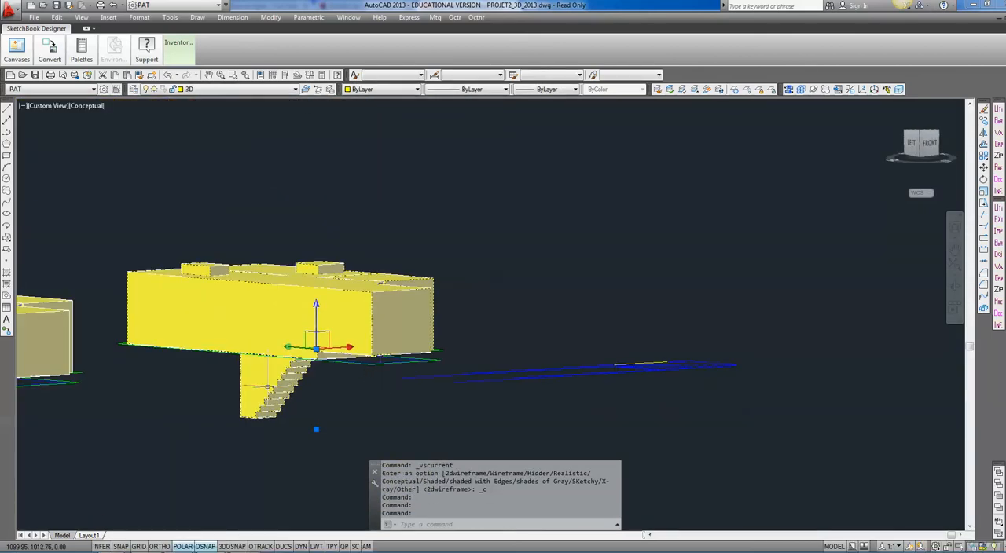
shift+middle_drag(381, 366, 428, 363)
mouse_move(314, 371)
shift+middle_down()
mouse_move(362, 360)
mouse_move(424, 398)
mouse_move(467, 396)
mouse_move(428, 399)
shift+middle_up()
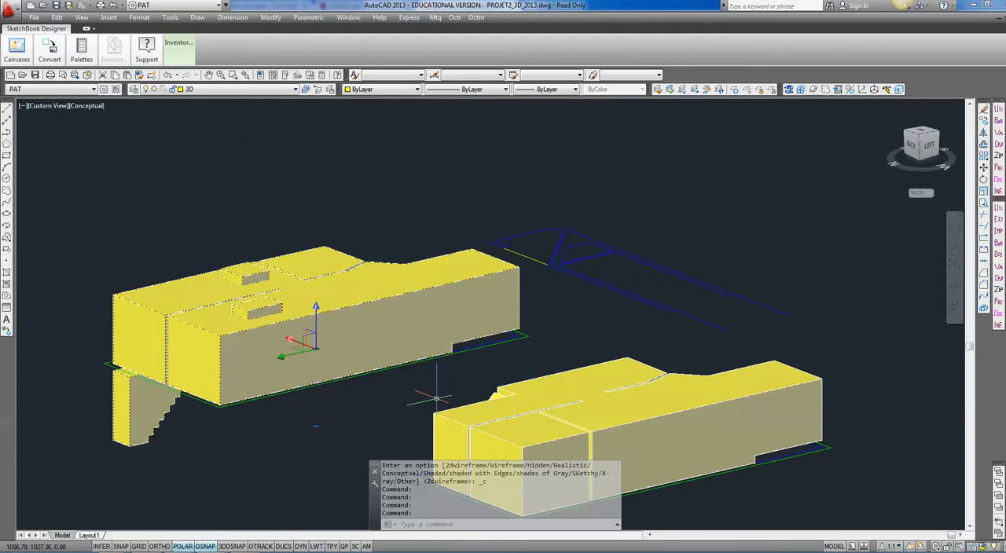
key(Escape)
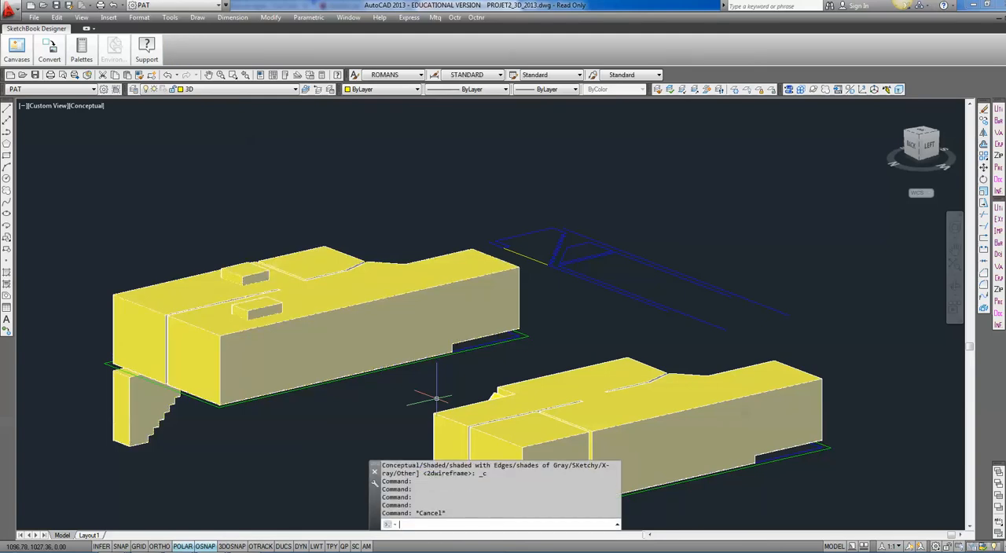